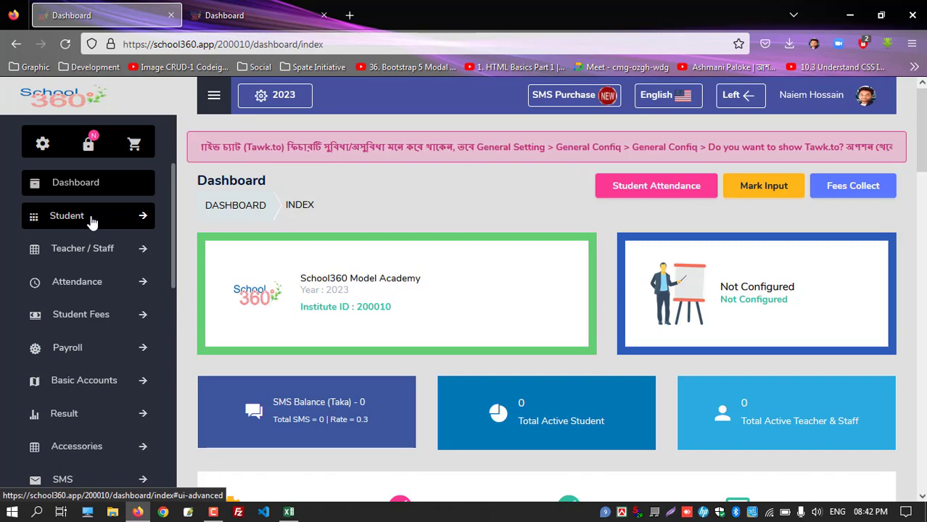
Go to Basic Settings > Class to list the existing classes PLAY through FIVE
scroll(92, 222, "down", 5)
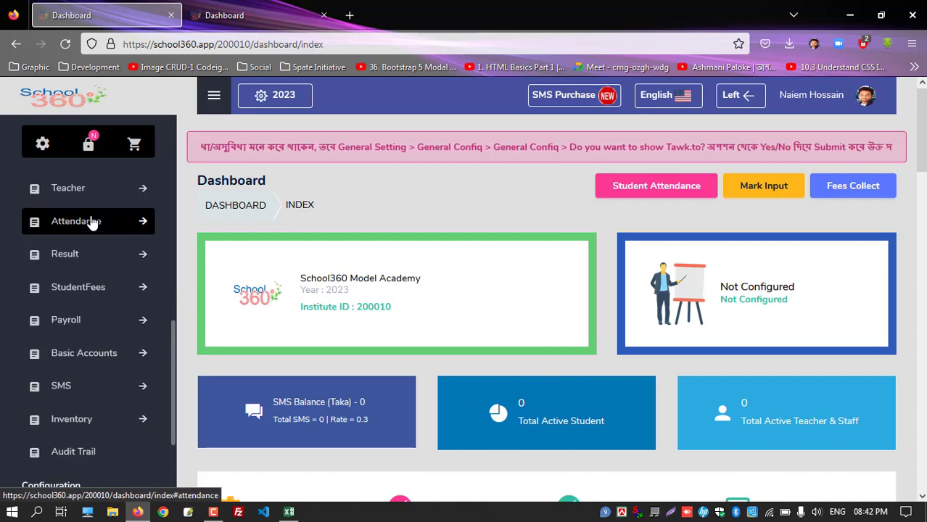
scroll(88, 342, "down", 5)
left_click(89, 339)
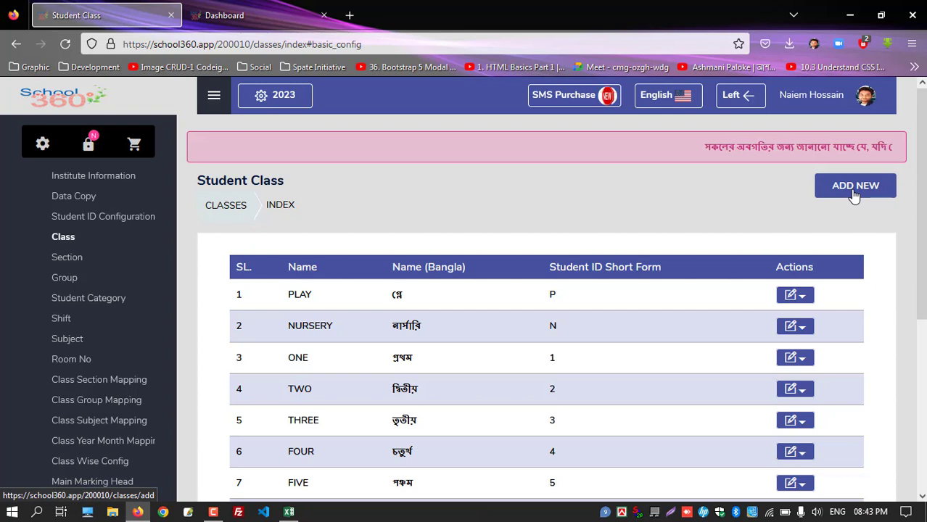
Inspect the Add New class form's English name, Bangla name and ID short-form fields, then cancel
left_click(854, 191)
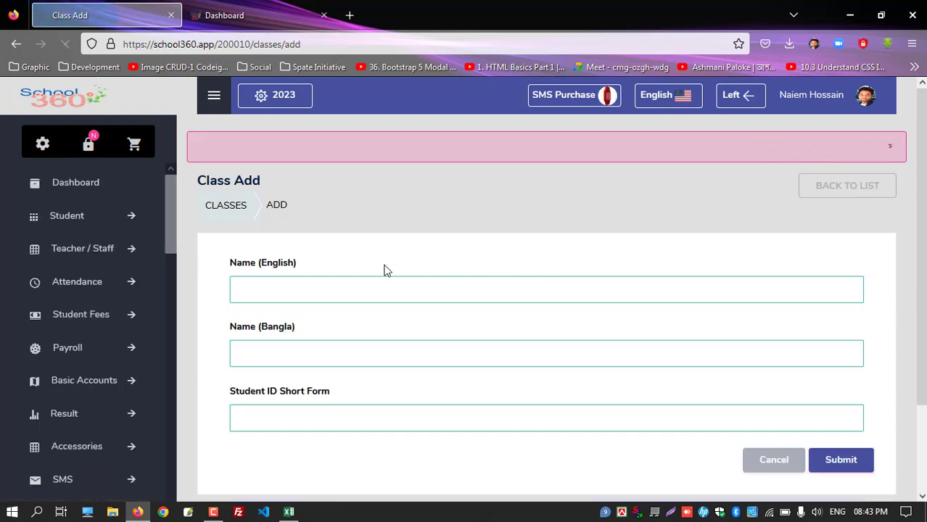
left_click(289, 285)
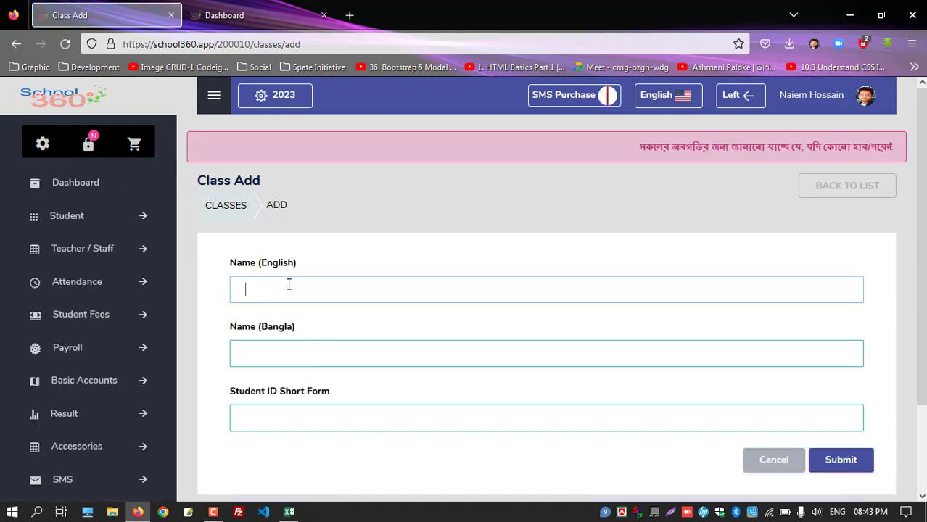
left_click(277, 354)
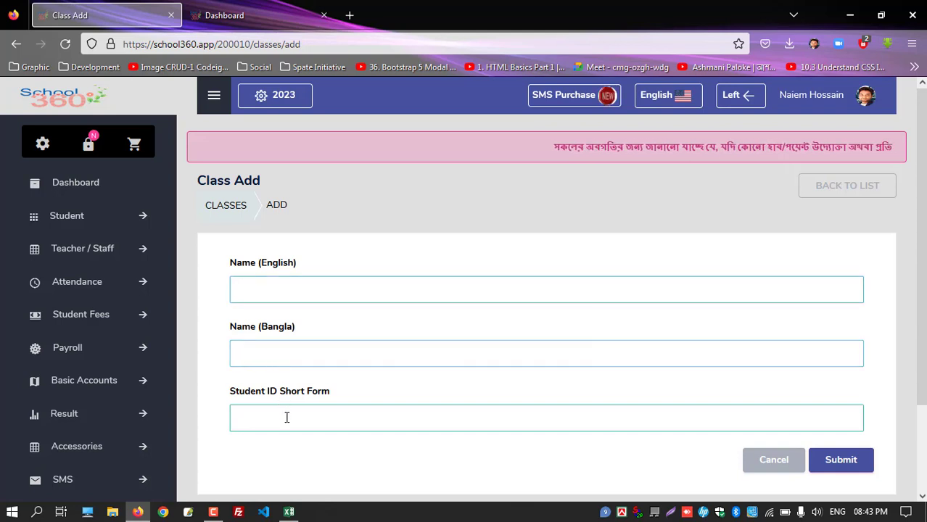
left_click(288, 418)
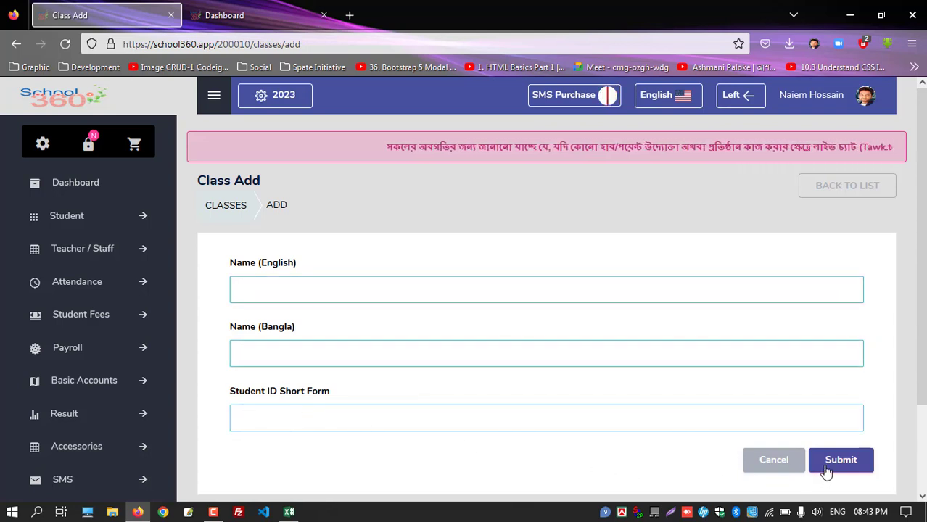
left_click(819, 186)
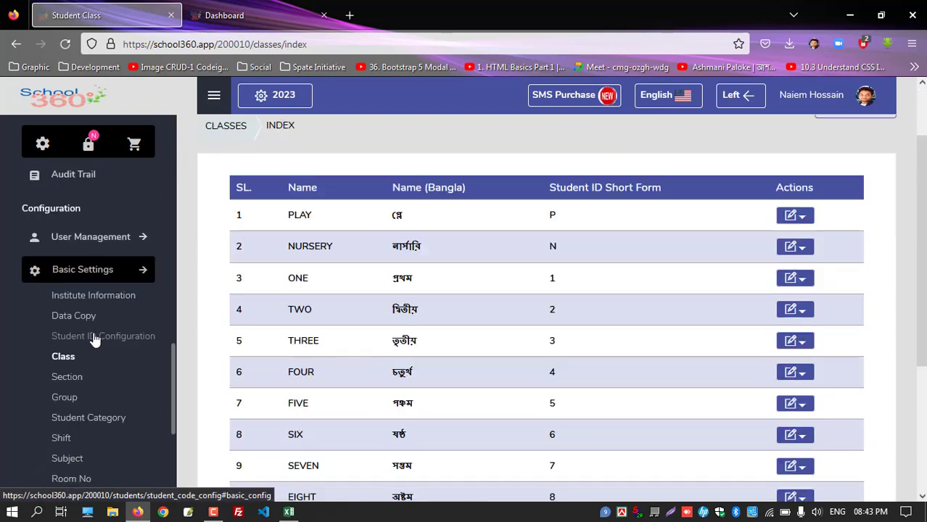
Look over the Section and Group lists, then go to Data Copy
left_click(78, 386)
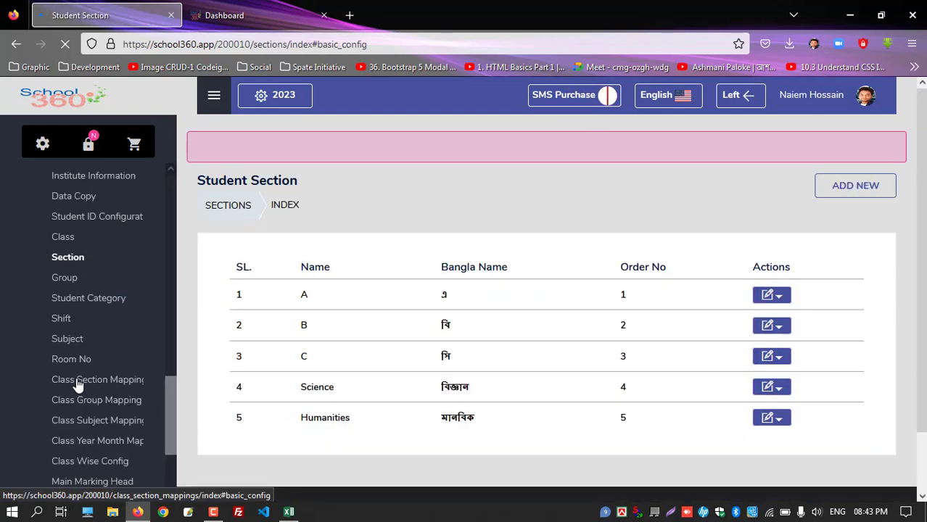
left_click(67, 212)
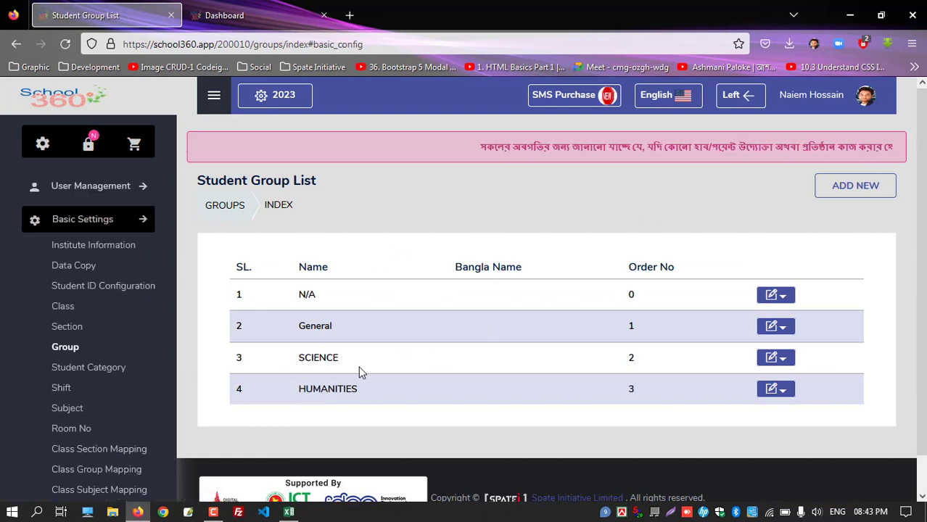
left_click(79, 267)
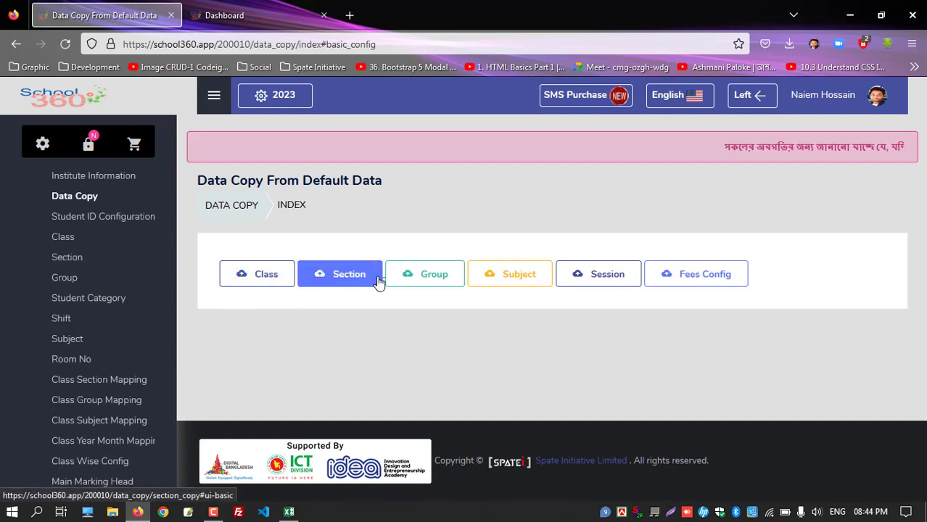
Under Data Copy > Class, tick Eleven and Twelve and submit them
left_click(267, 283)
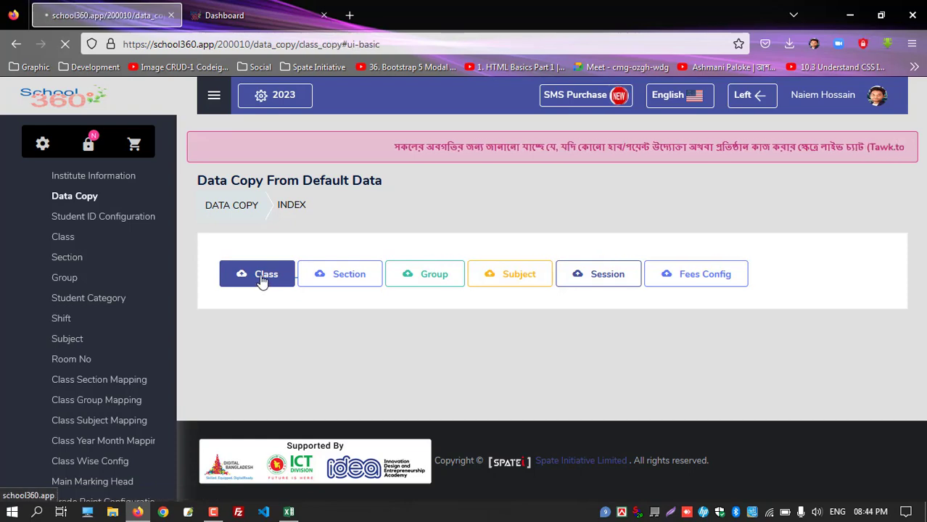
scroll(266, 299, "down", 6)
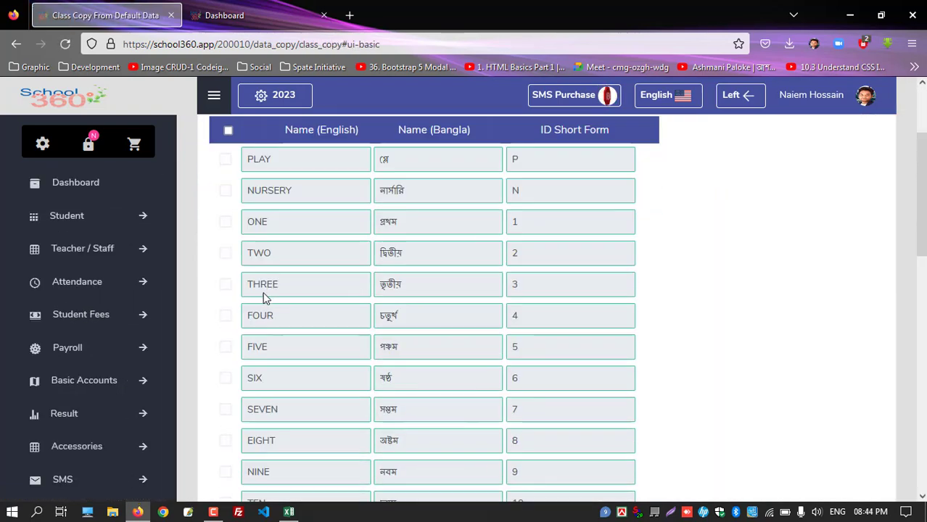
scroll(275, 172, "up", 3)
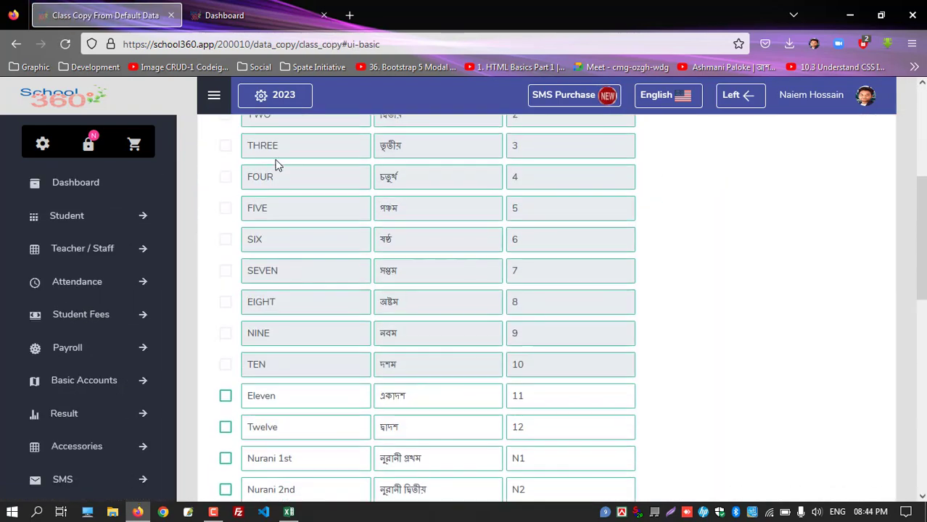
scroll(287, 259, "down", 3)
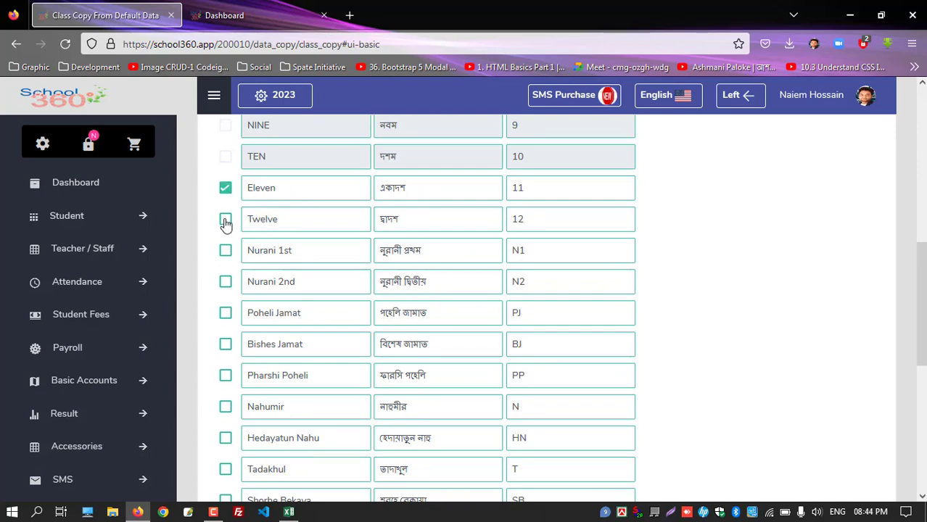
scroll(751, 321, "down", 6)
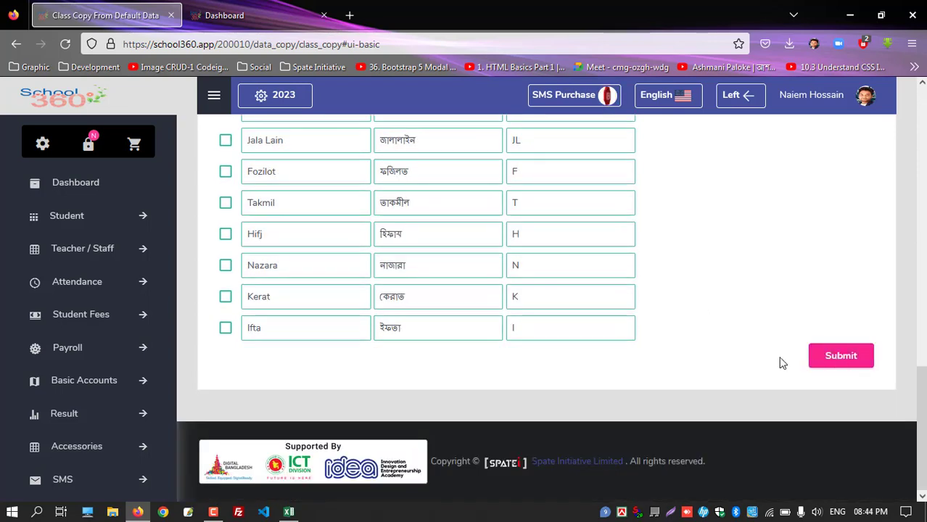
scroll(747, 354, "up", 2)
scroll(739, 365, "down", 2)
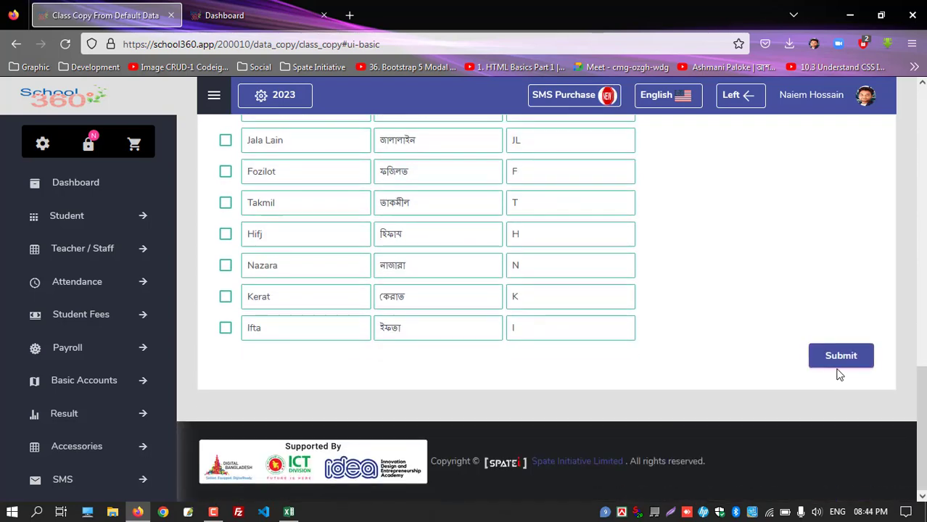
scroll(320, 190, "up", 5)
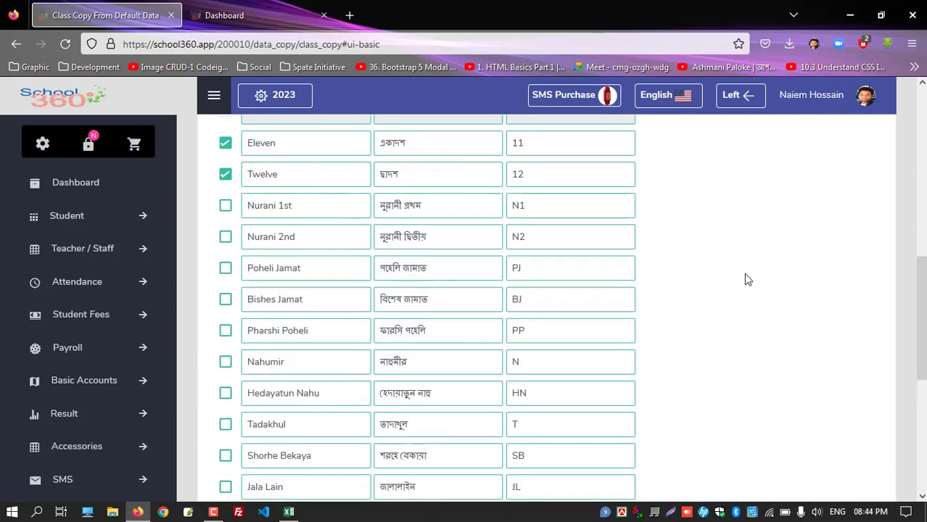
scroll(748, 280, "down", 5)
left_click(846, 359)
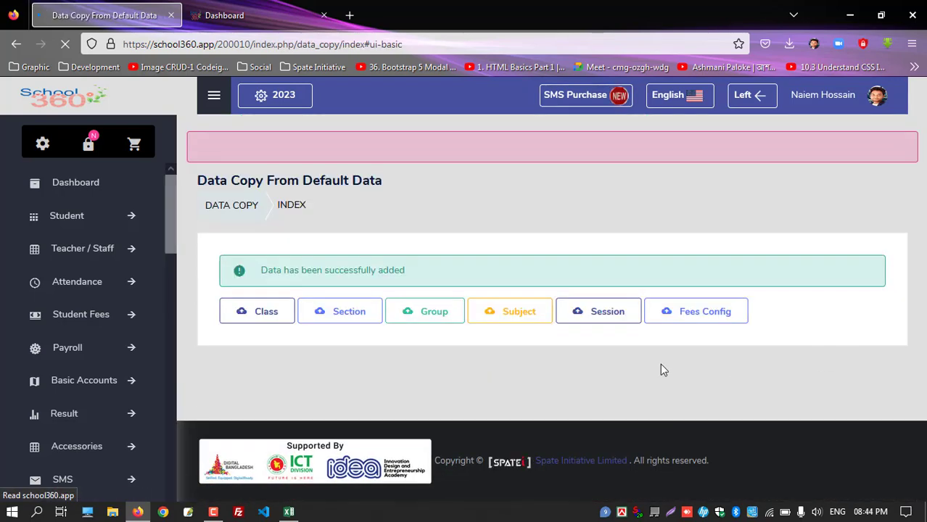
scroll(99, 294, "down", 5)
scroll(99, 288, "down", 4)
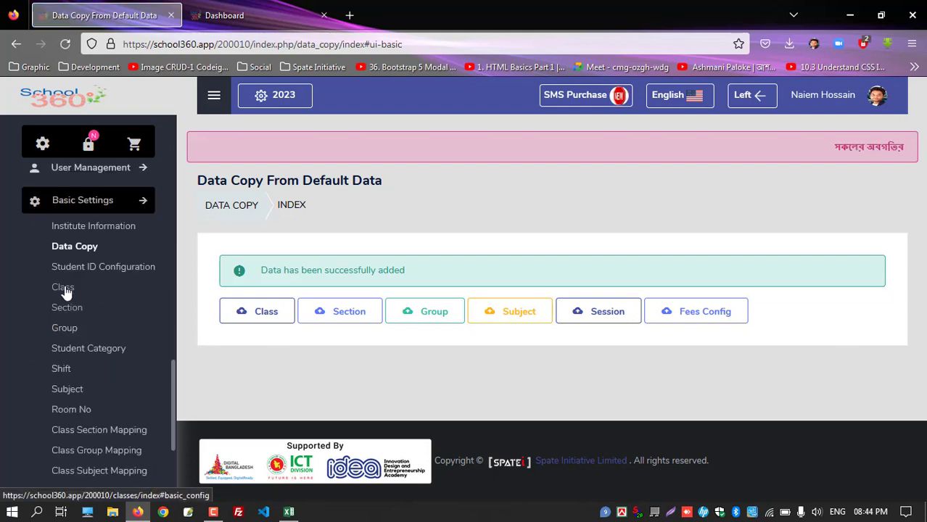
left_click(65, 288)
scroll(325, 367, "down", 5)
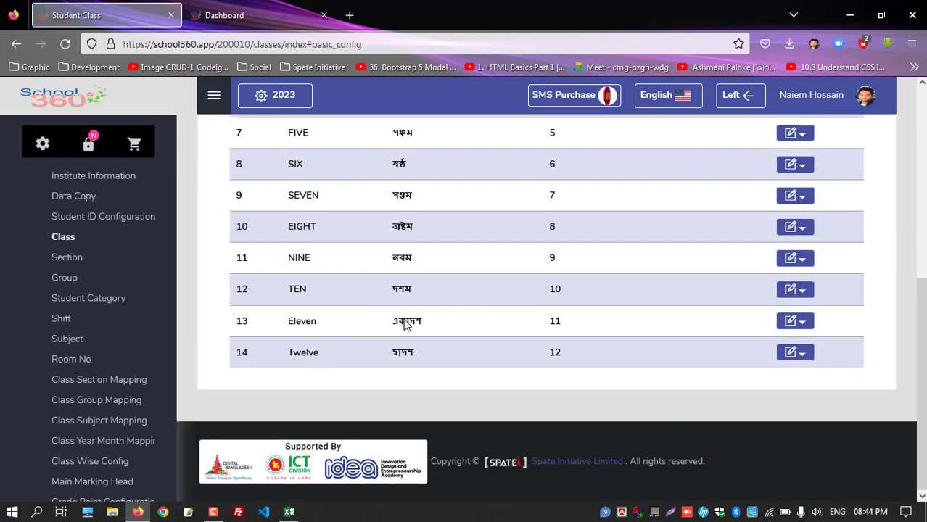
left_click_drag(406, 325, 636, 349)
key("alt+Left")
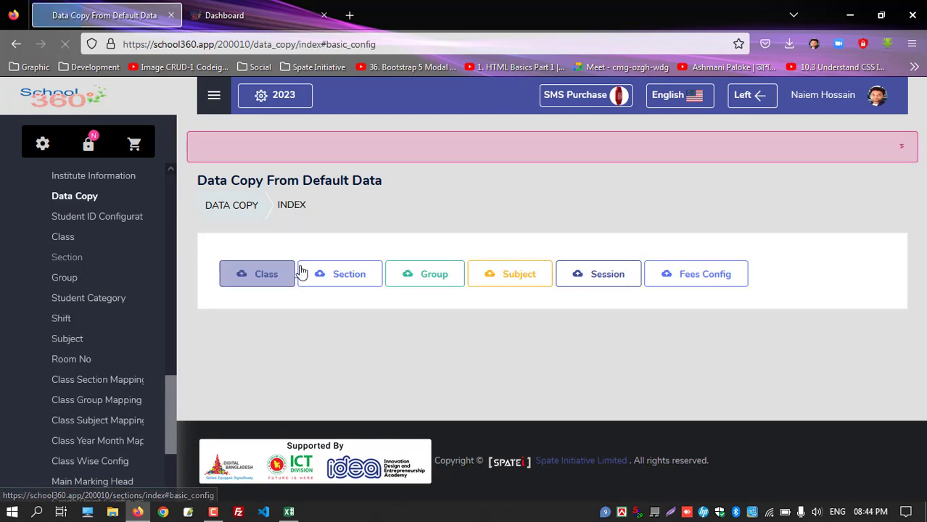
left_click(357, 275)
left_click(445, 280)
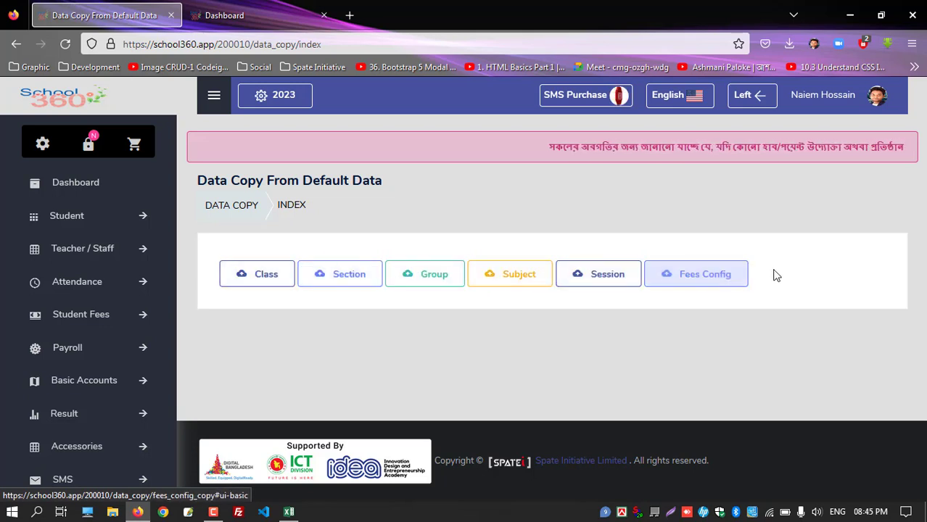
scroll(93, 248, "down", 10)
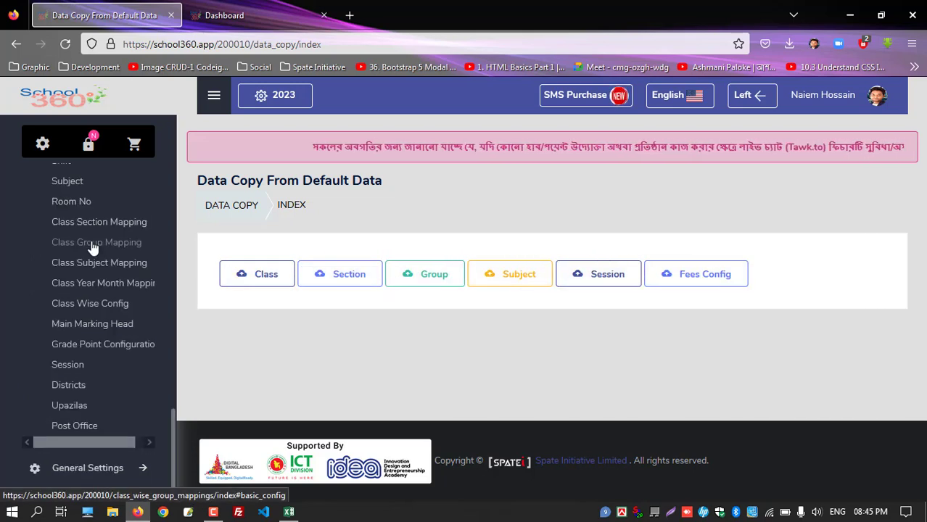
scroll(91, 243, "up", 3)
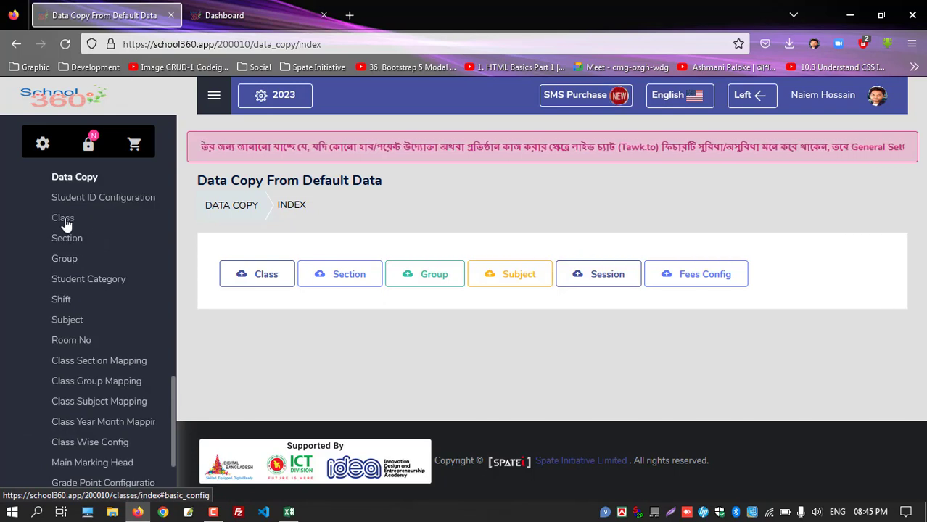
Review the Class Section Mapping table and open PLAY's Morning mapping for editing
left_click(105, 367)
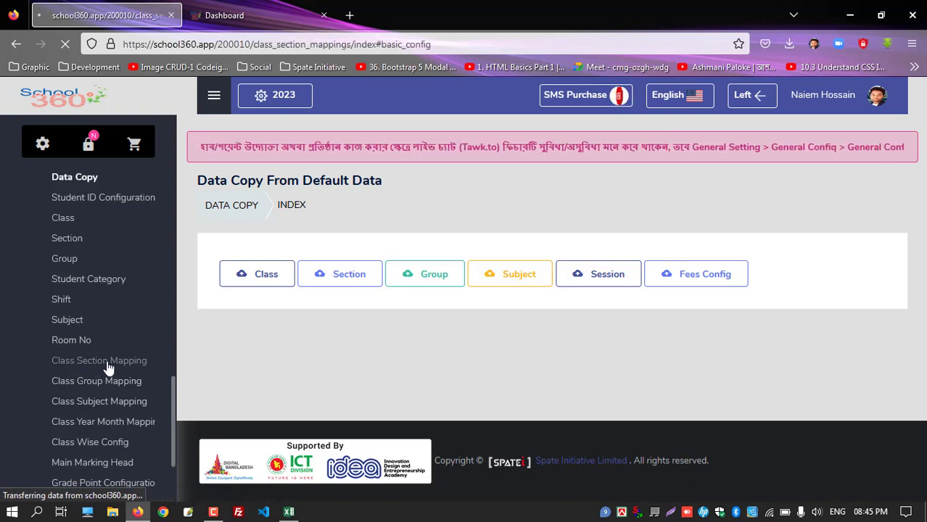
scroll(385, 330, "down", 2)
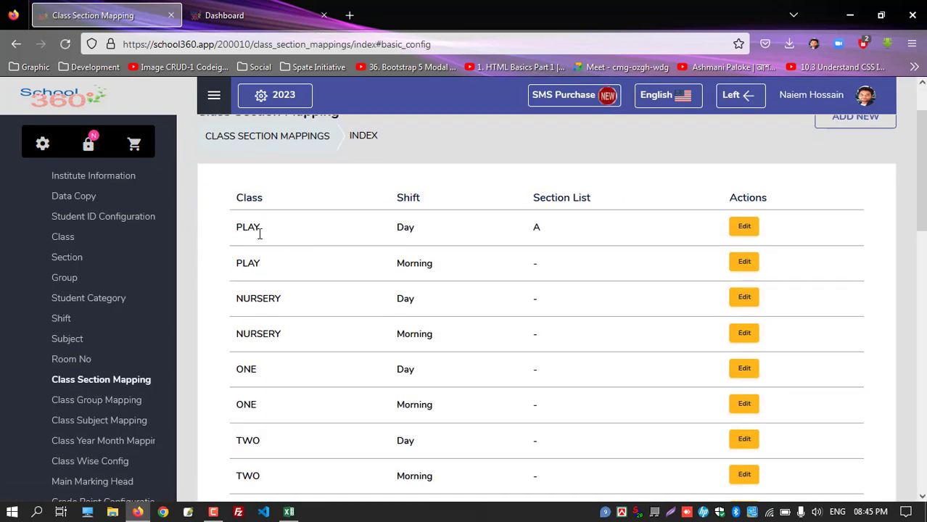
scroll(427, 289, "down", 1)
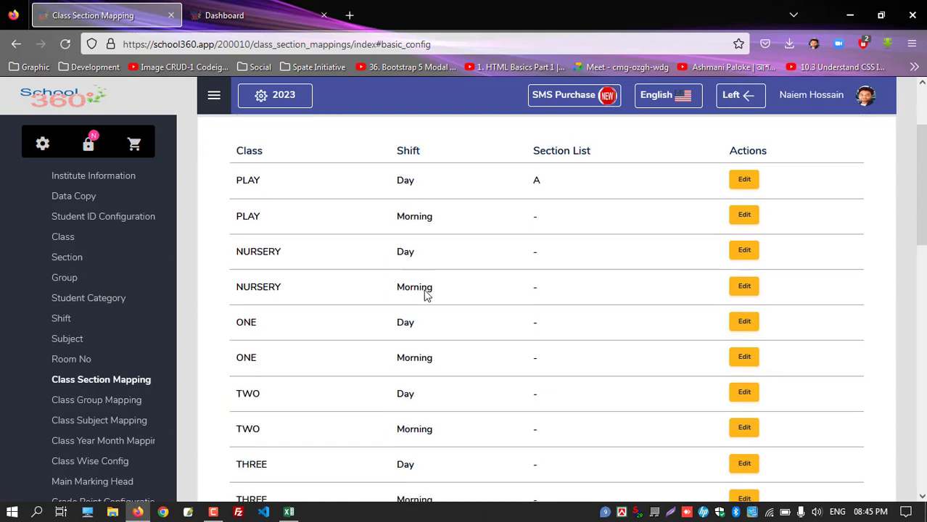
scroll(465, 290, "up", 1)
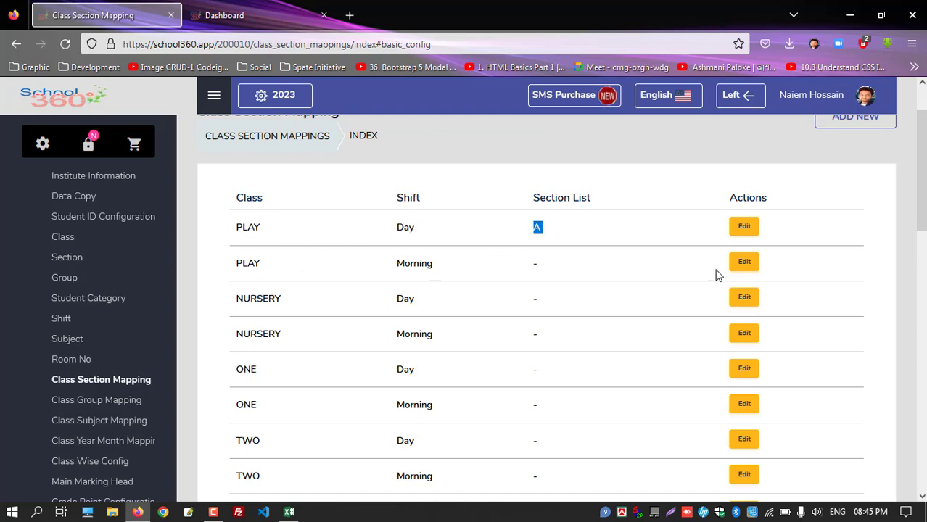
left_click(743, 264)
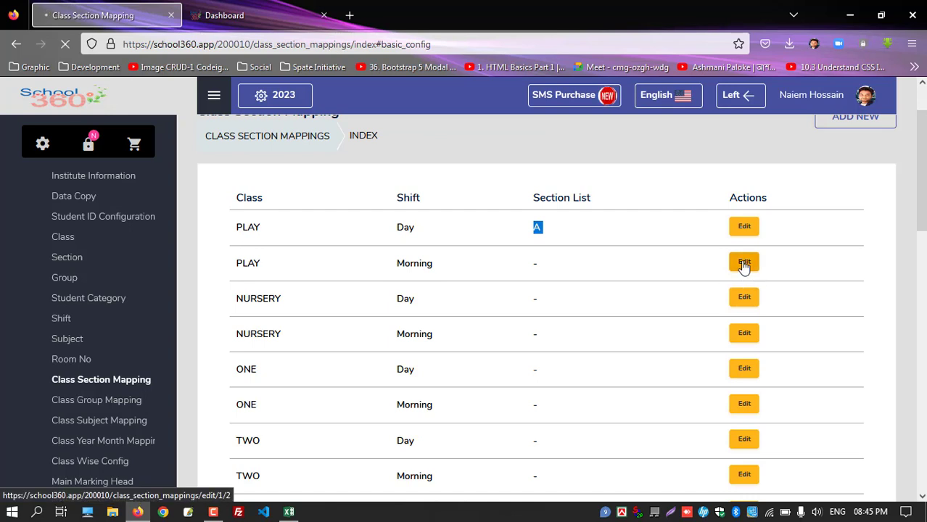
scroll(312, 312, "down", 2)
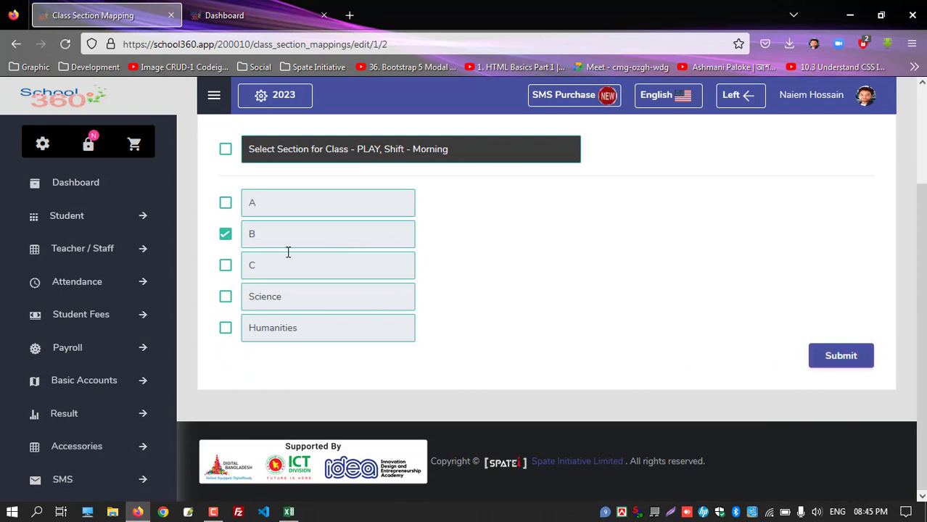
scroll(441, 266, "up", 2)
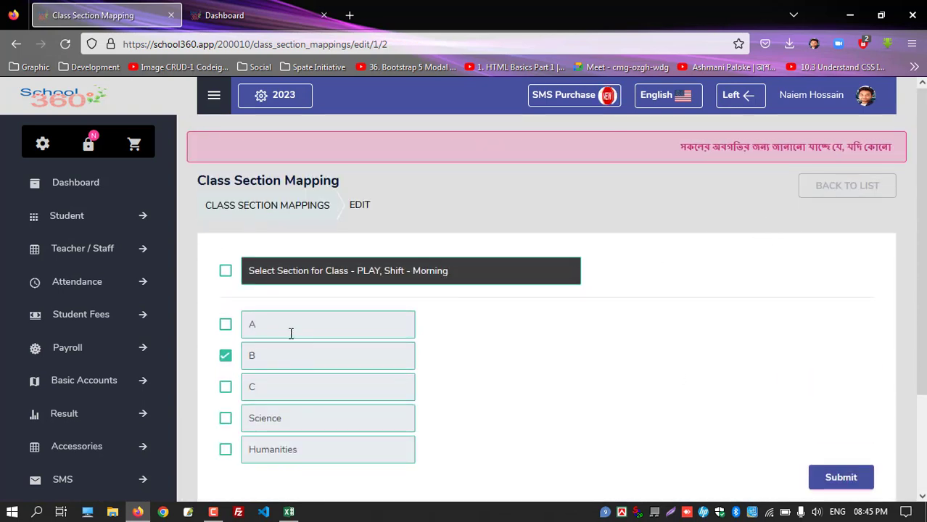
left_click(804, 187)
left_click_drag(558, 296, 256, 298)
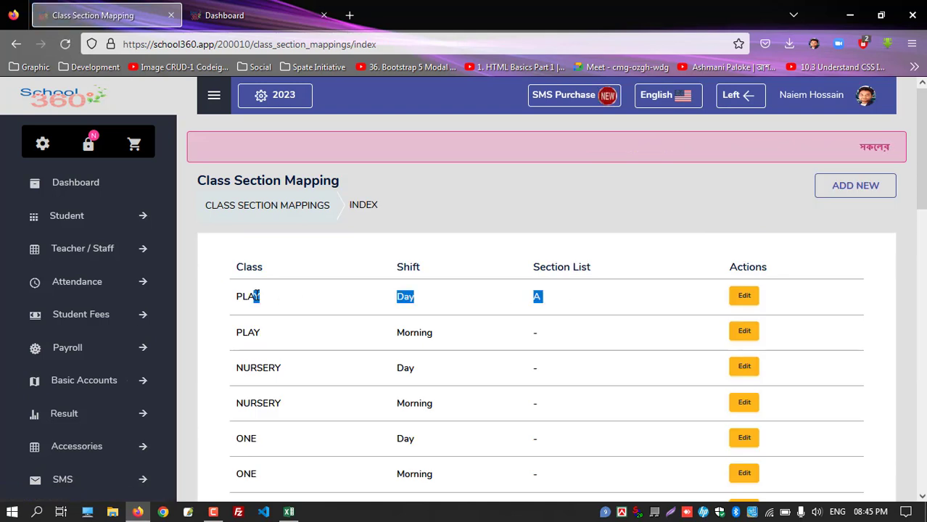
left_click(278, 312)
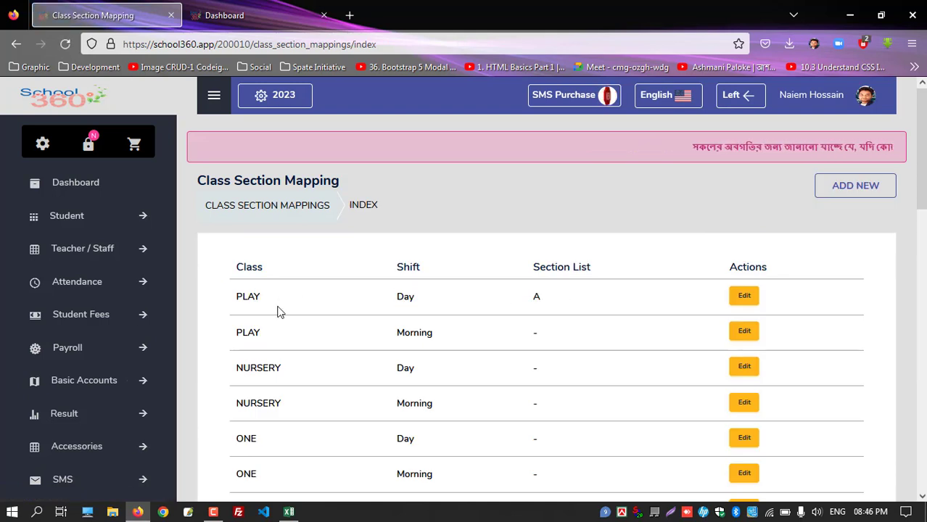
Expand Student > Admission and bring up the Add New Student form
scroll(129, 335, "down", 4)
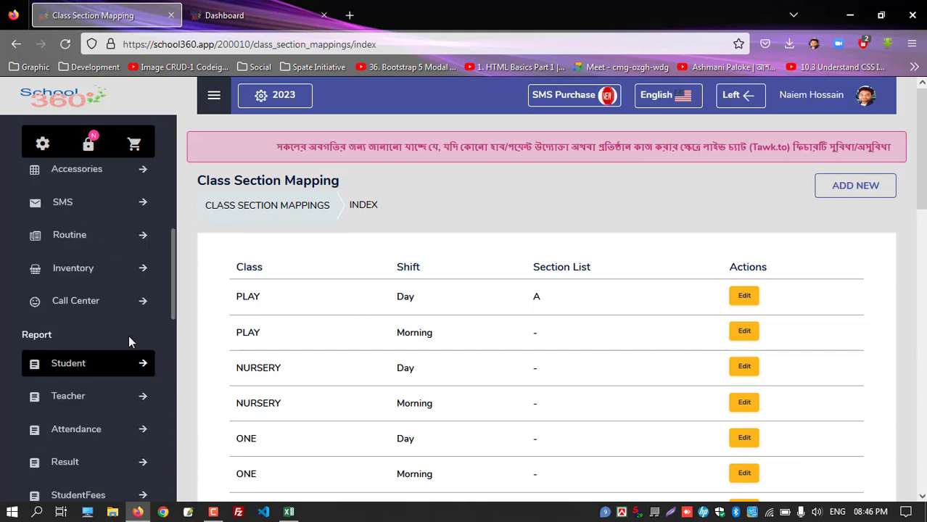
scroll(128, 335, "up", 4)
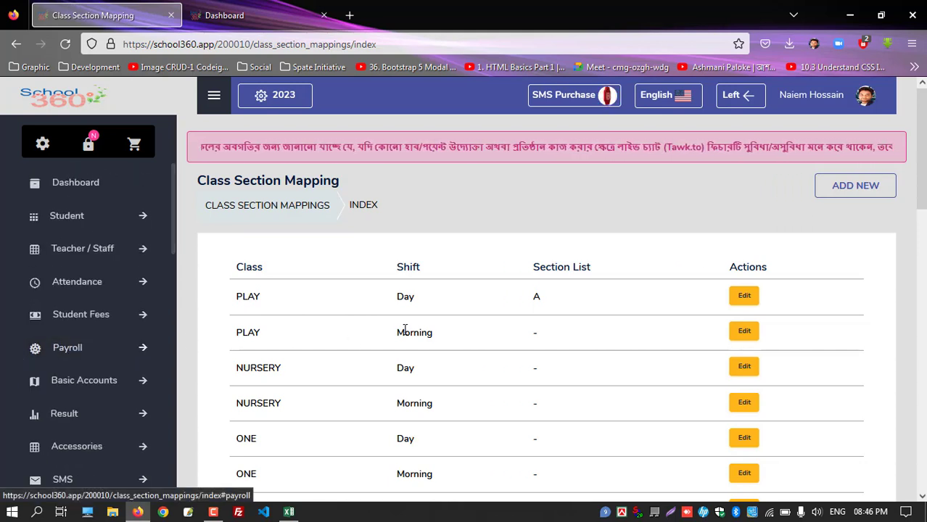
double_click(83, 218)
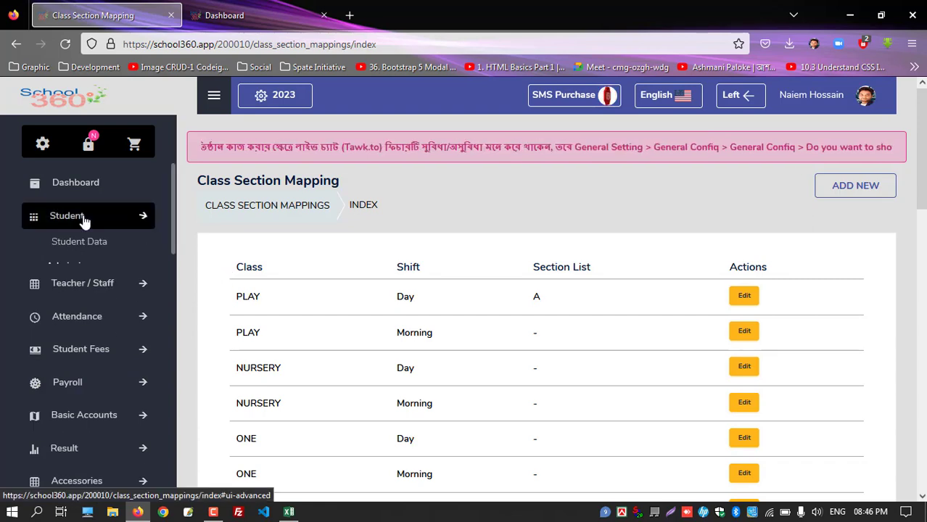
left_click(84, 221)
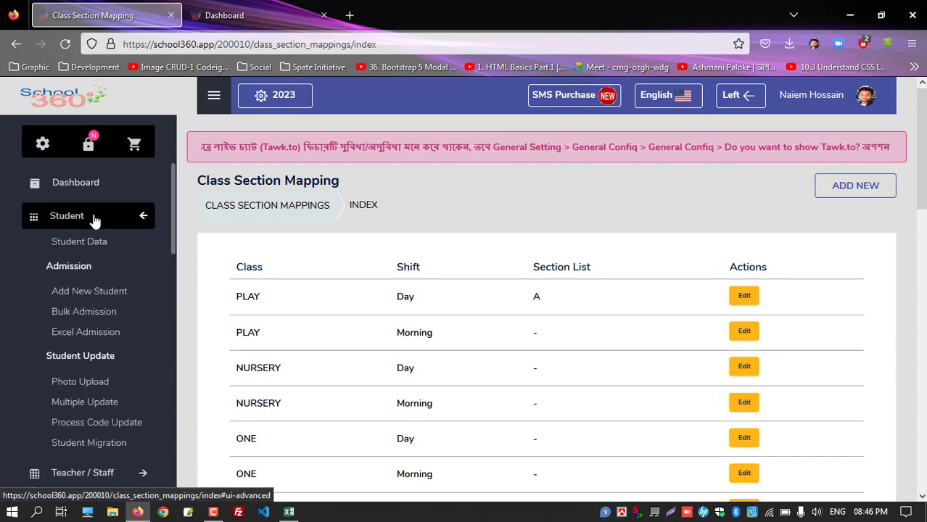
double_click(69, 267)
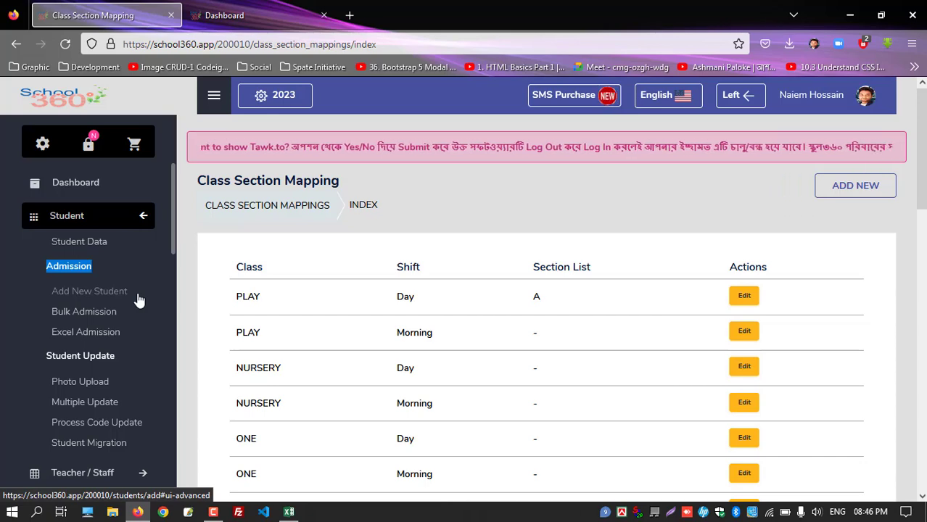
left_click(99, 300)
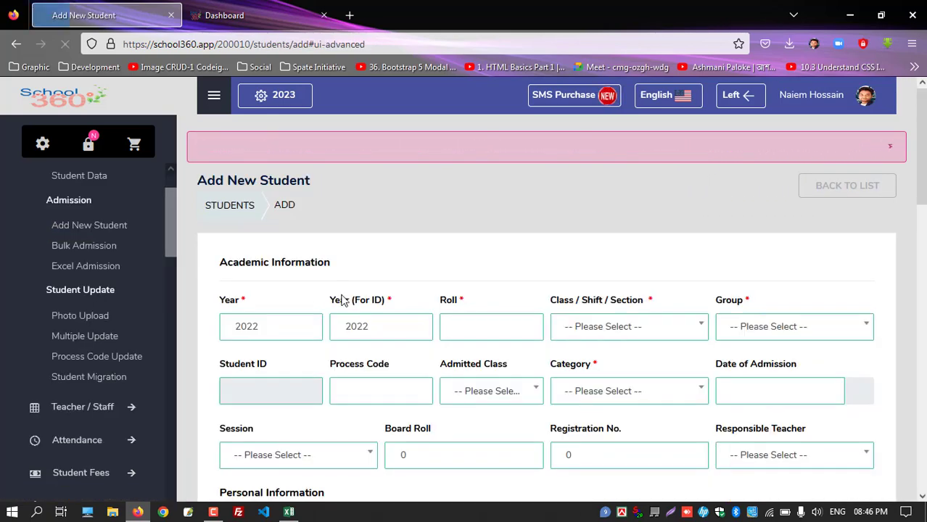
Scroll through the admission form's fields, then go to Bulk Admission
scroll(314, 297, "down", 3)
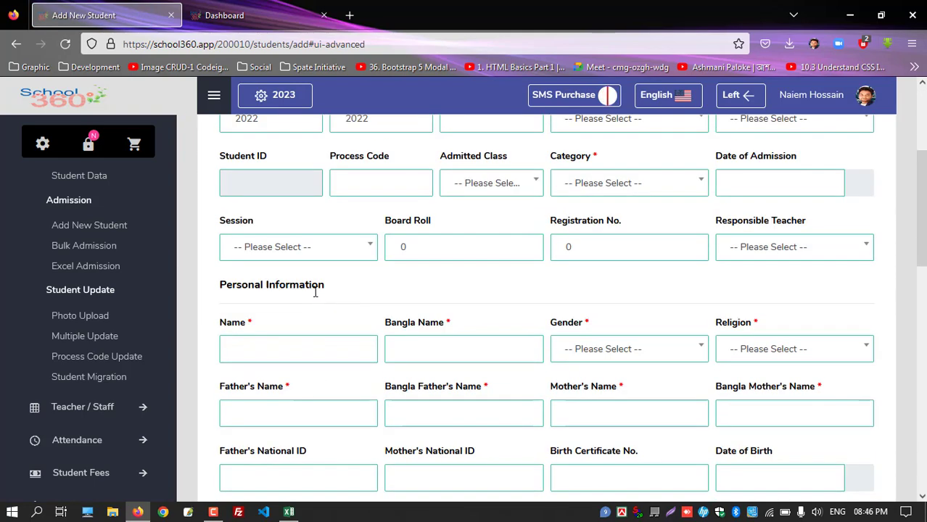
scroll(315, 293, "up", 2)
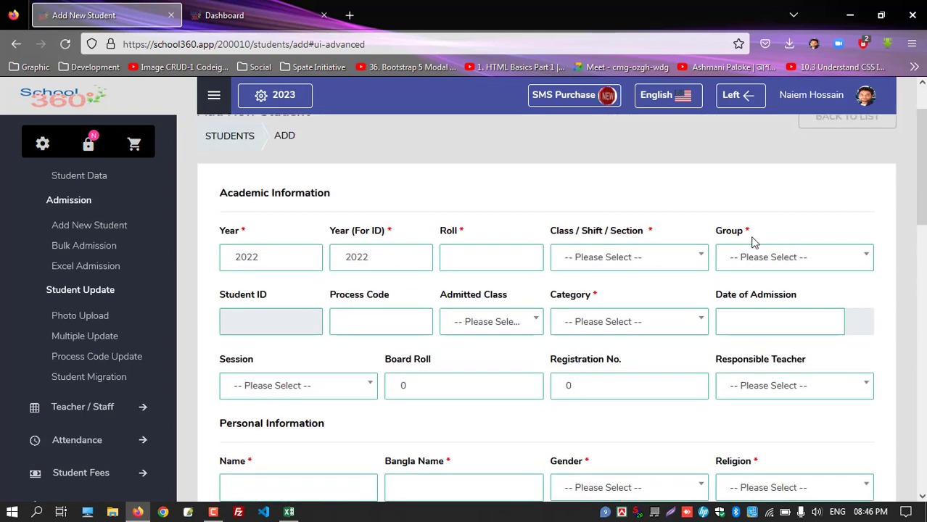
scroll(627, 306, "down", 10)
scroll(626, 305, "up", 3)
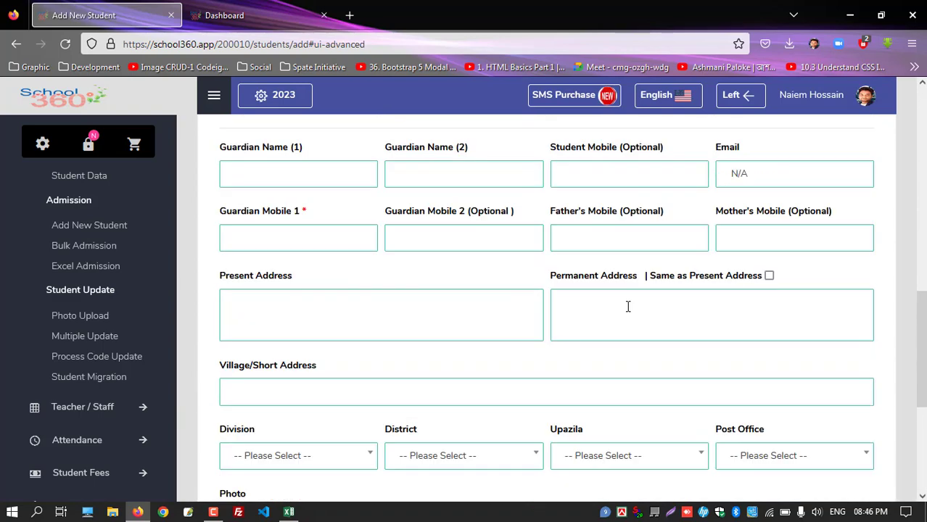
scroll(627, 306, "up", 5)
scroll(508, 305, "down", 12)
left_click(83, 247)
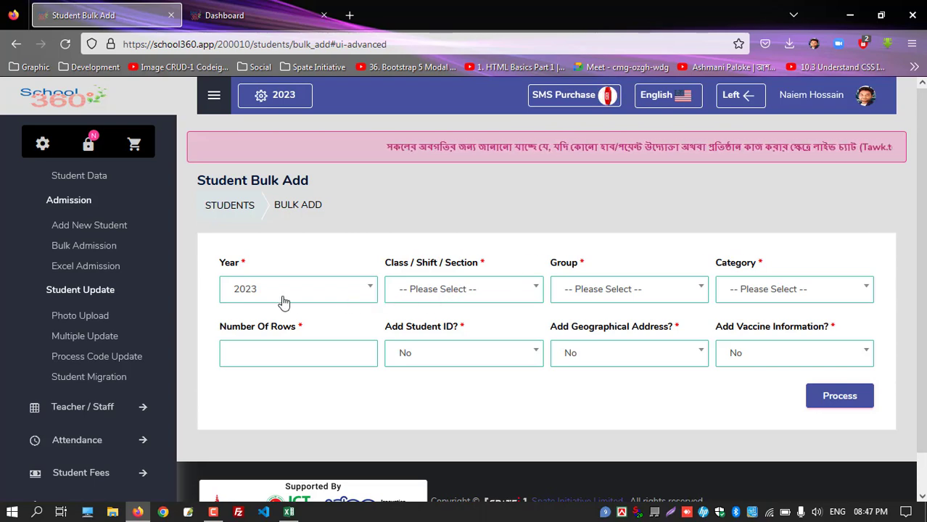
Set the bulk admission to class PLAY-Day-A, group N/A and category General
left_click(450, 331)
left_click(413, 408)
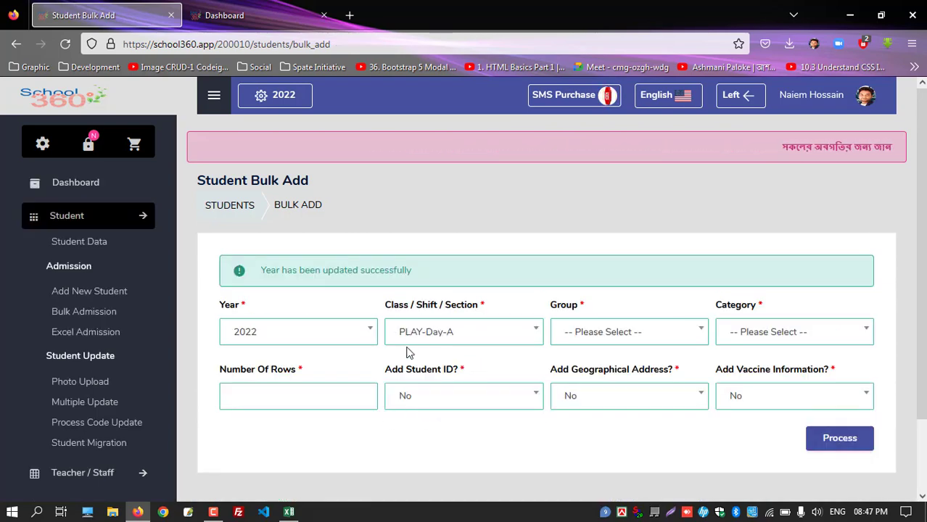
left_click(628, 337)
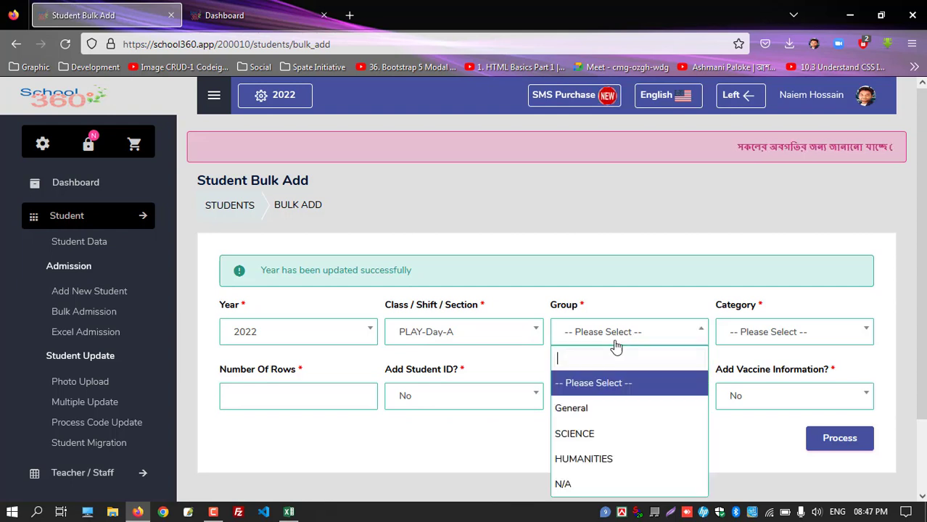
left_click(577, 485)
left_click(746, 338)
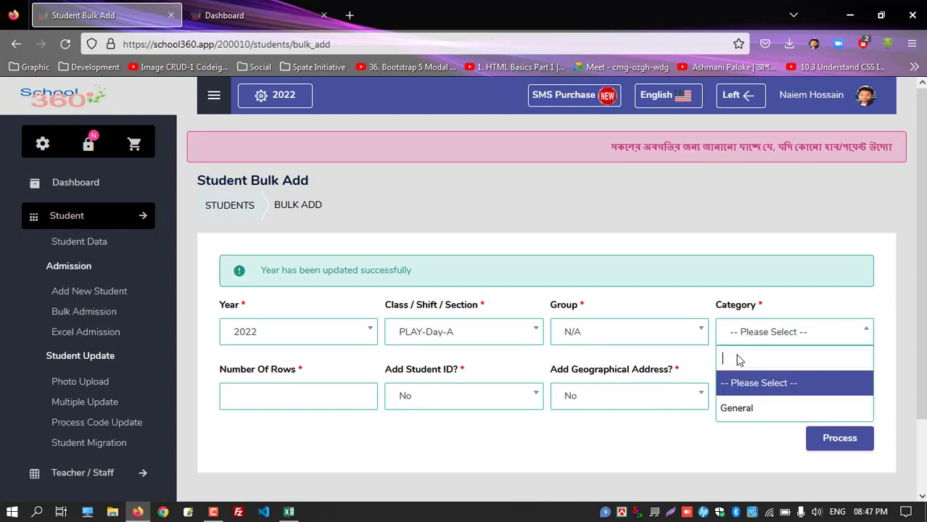
left_click(731, 413)
Enter 1 as Number Of Rows, leave Add Student ID as is, and process the entry row
left_click(251, 397)
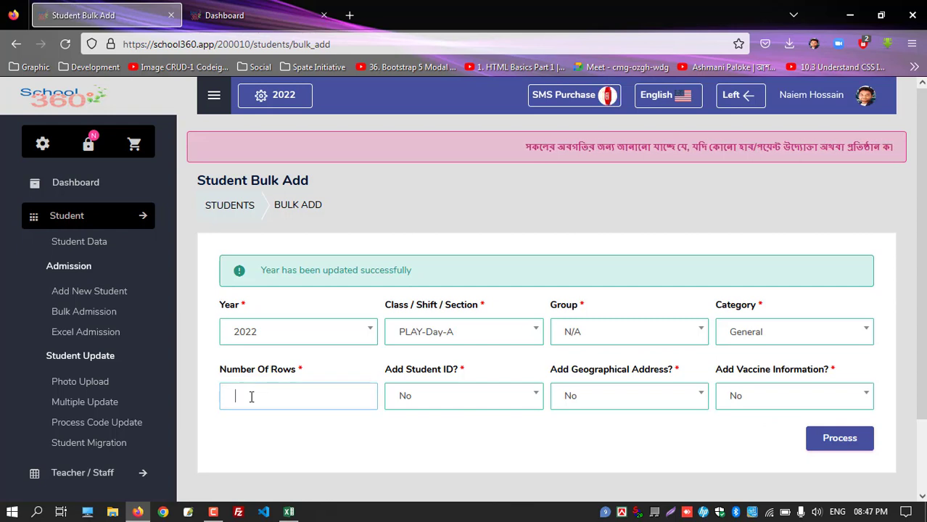
type("1")
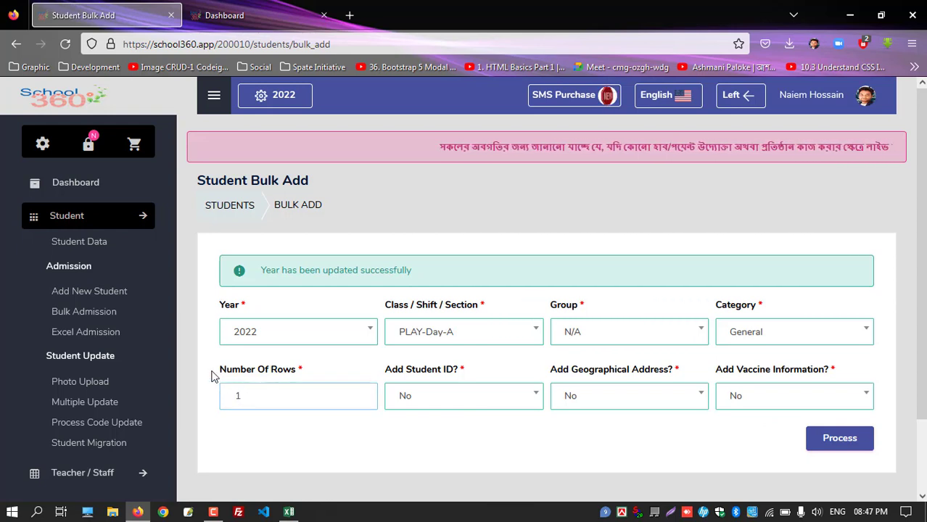
left_click_drag(216, 374, 308, 372)
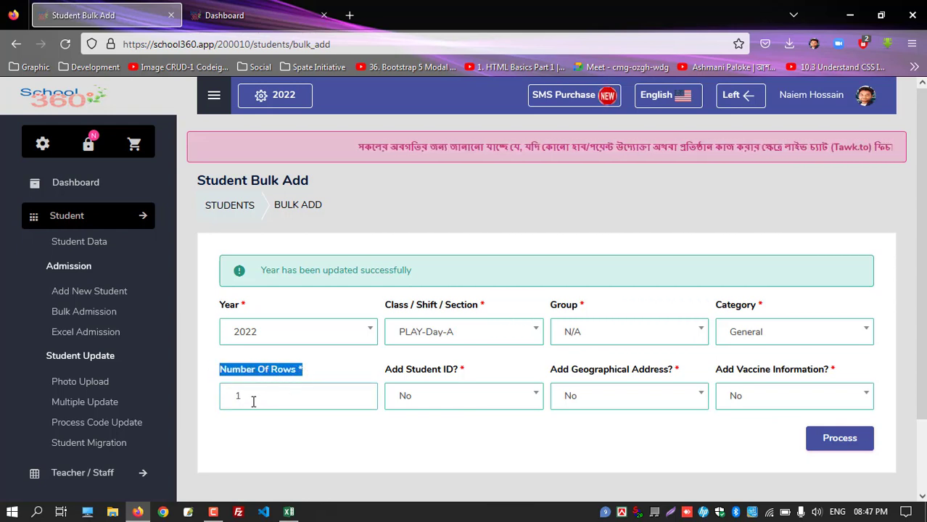
scroll(262, 330, "down", 2)
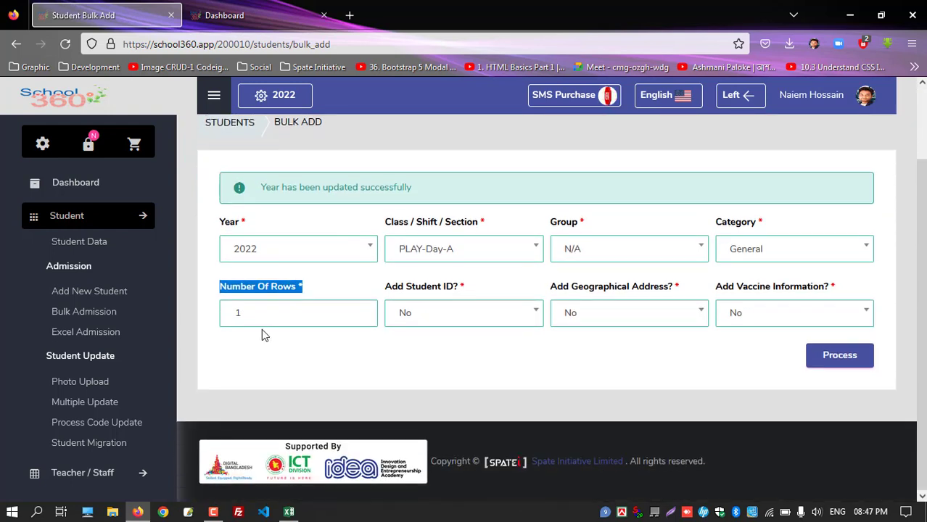
left_click(252, 316)
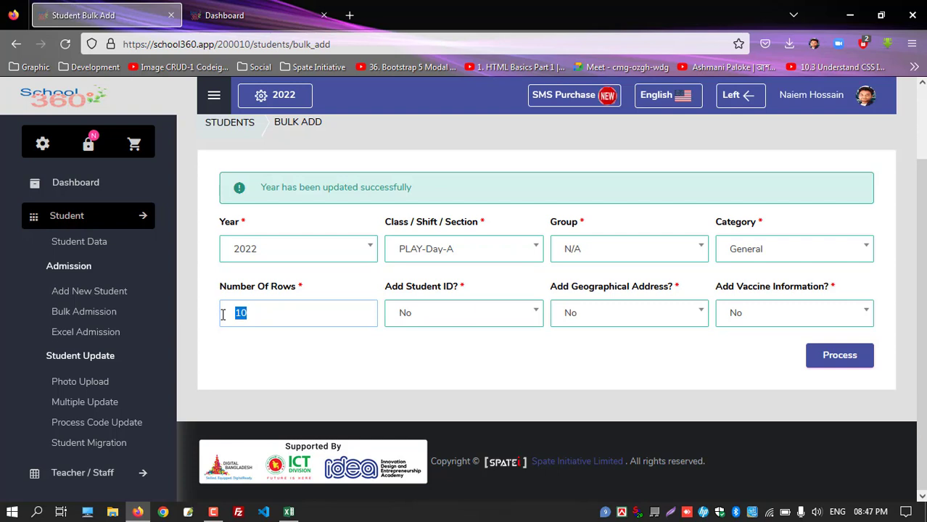
left_click_drag(388, 288, 470, 291)
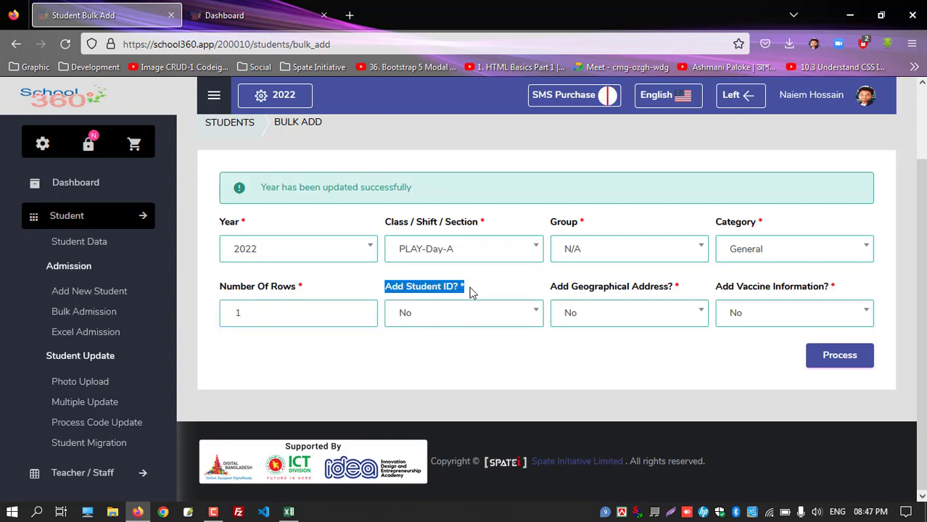
left_click(440, 320)
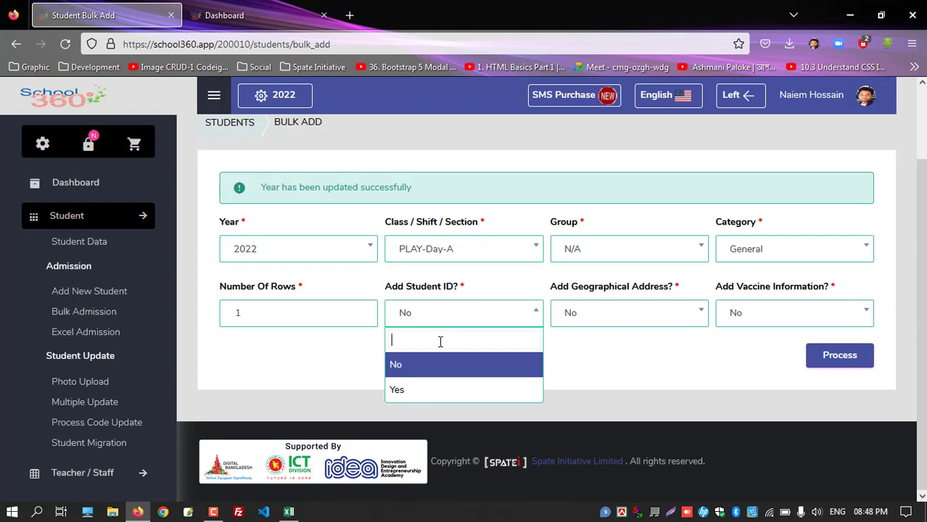
triple_click(613, 344)
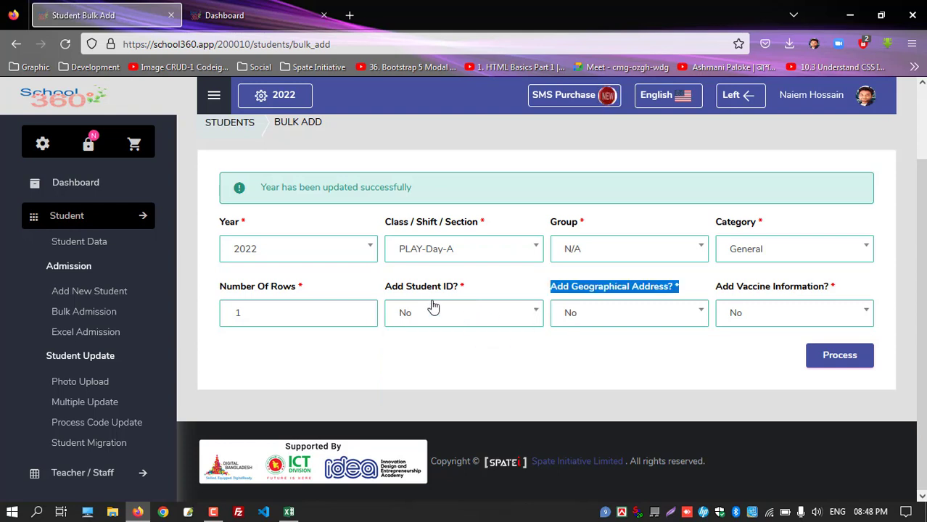
left_click(840, 358)
scroll(389, 331, "down", 3)
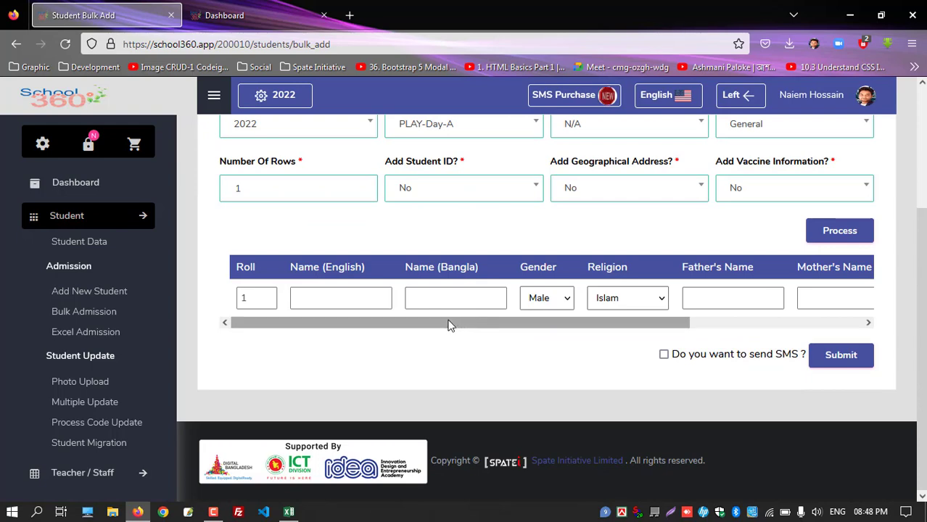
Paste the student's name into both Name (English) and Name (Bangla)
left_click_drag(675, 323, 876, 328)
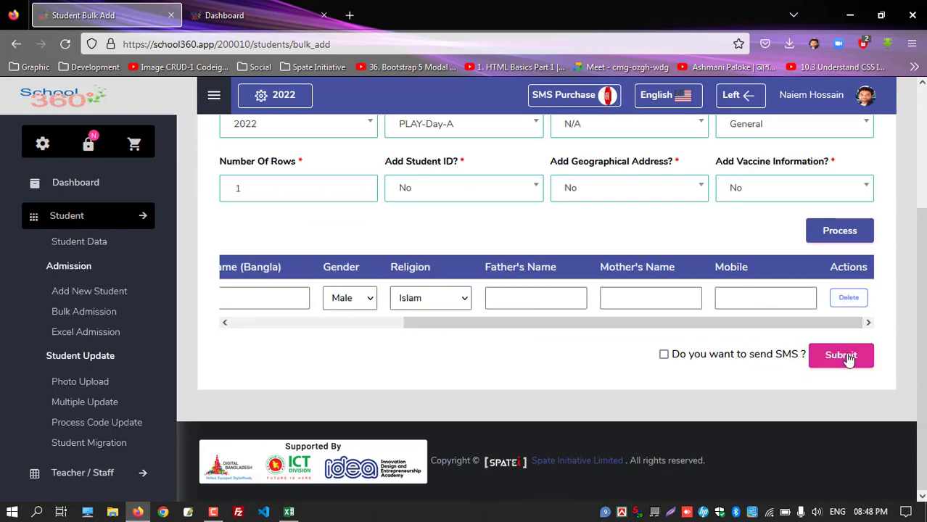
left_click_drag(529, 325, 263, 327)
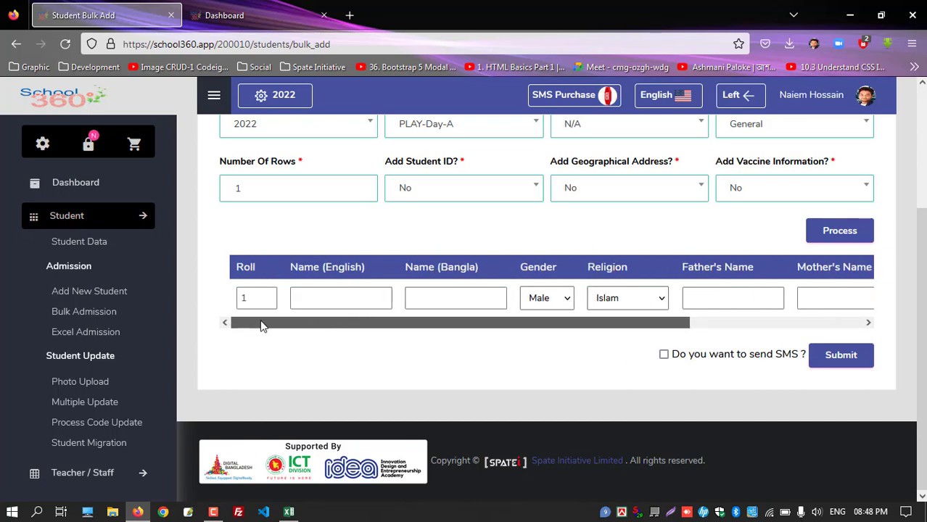
left_click(322, 301)
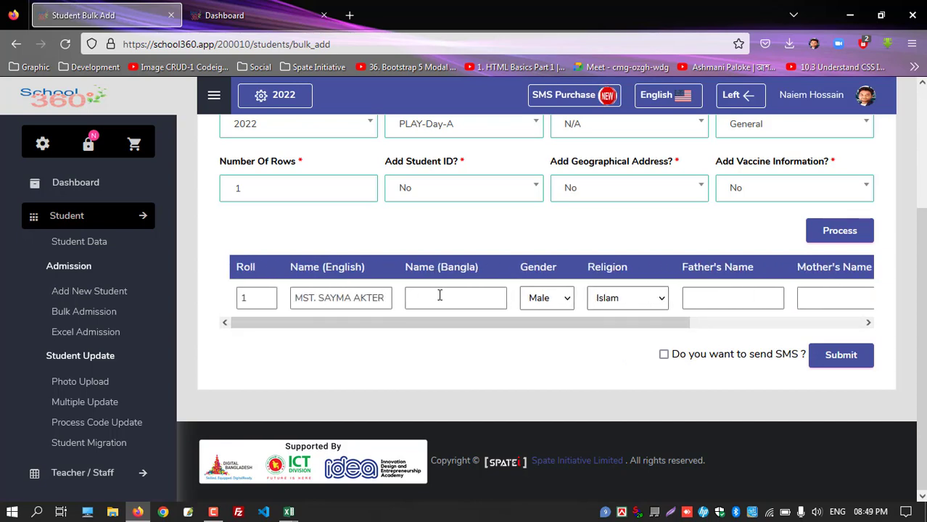
left_click(439, 296)
left_click_drag(485, 327, 667, 332)
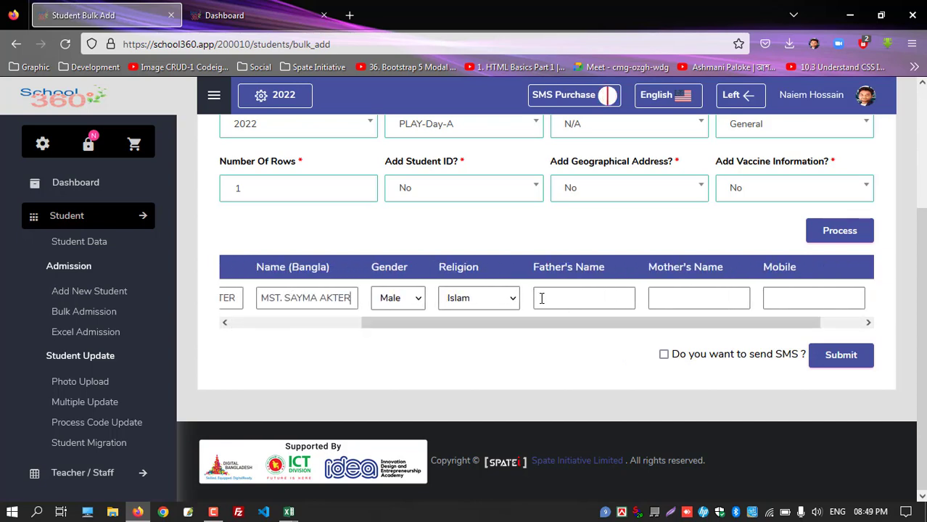
Enter f and m as parents' names, fill the mobile number, untick SMS, and submit
left_click(576, 298)
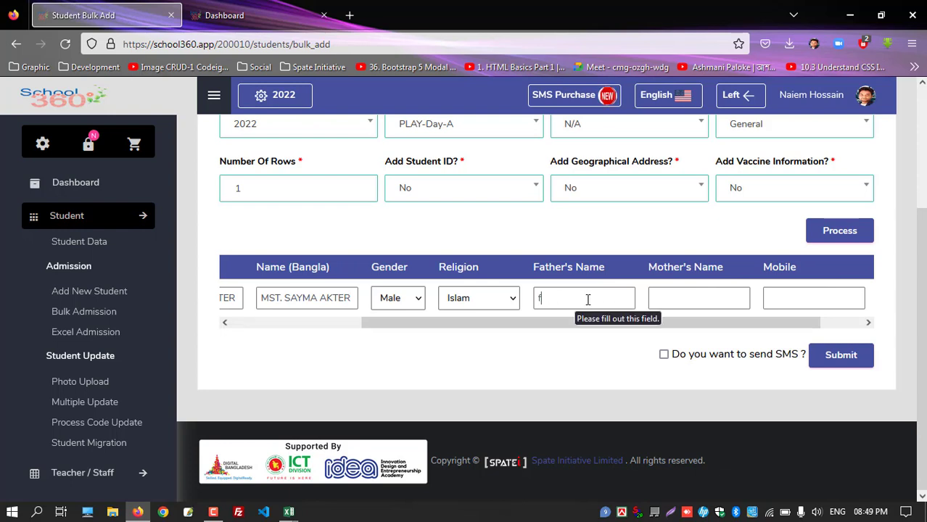
left_click(785, 297)
type("01")
left_click(798, 315)
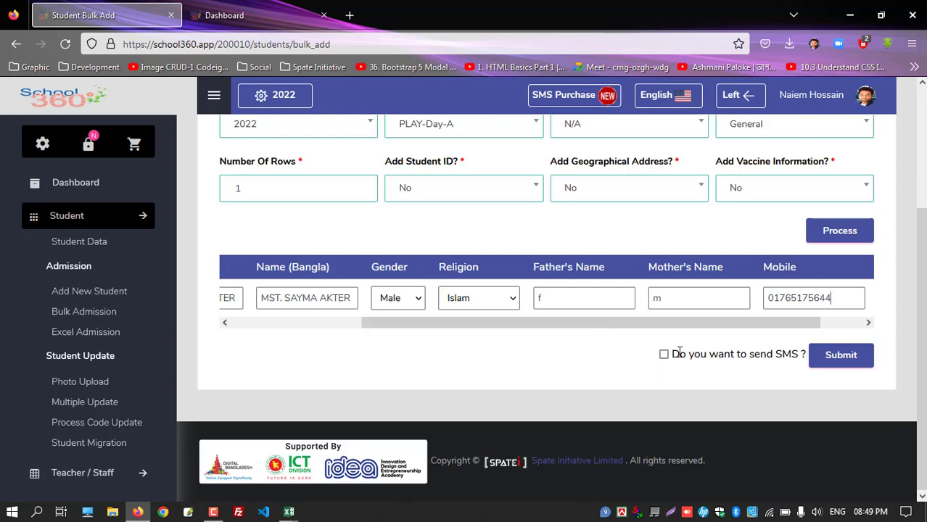
left_click_drag(673, 354, 794, 361)
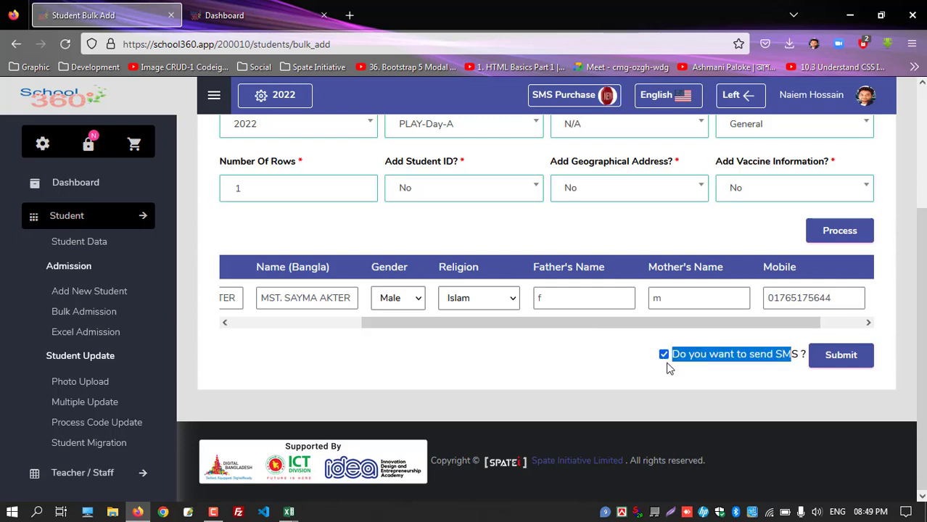
left_click(670, 368)
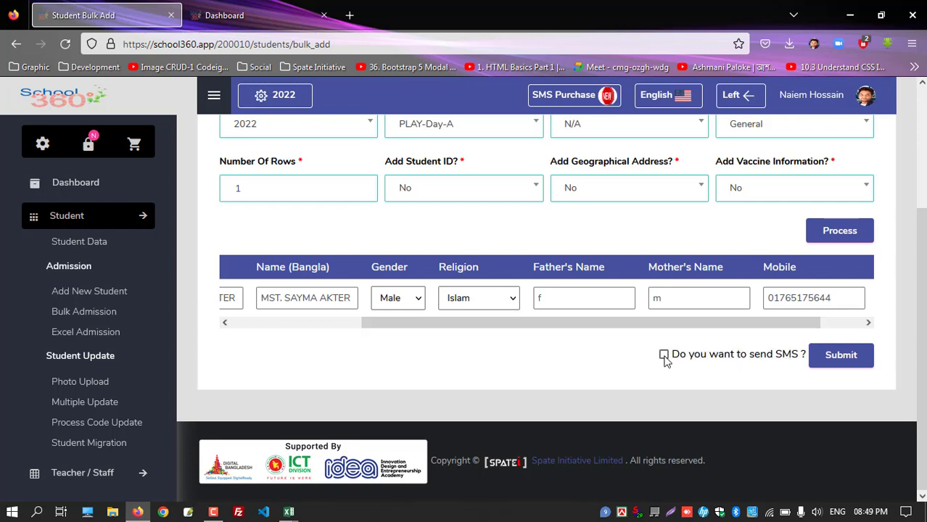
left_click(840, 370)
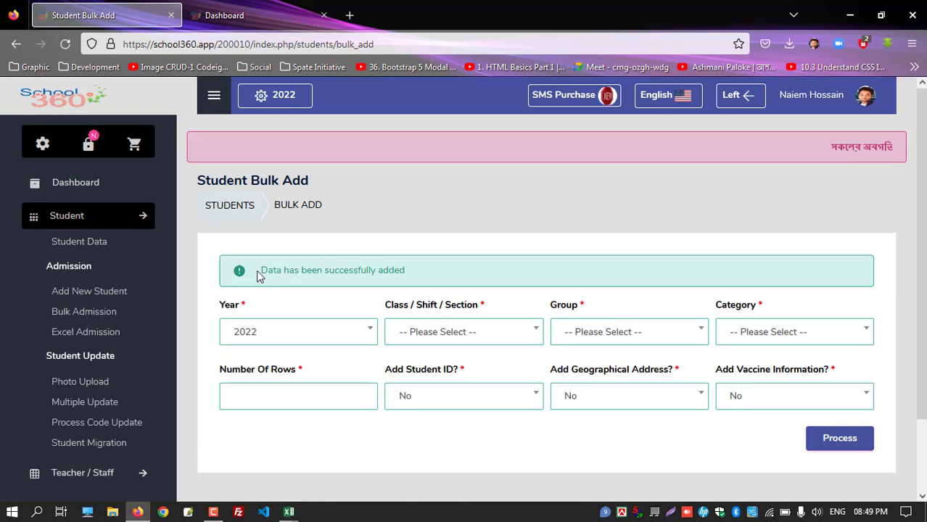
Highlight the 'Data has been successfully added' message and move on to Excel Admission
left_click_drag(259, 276, 452, 290)
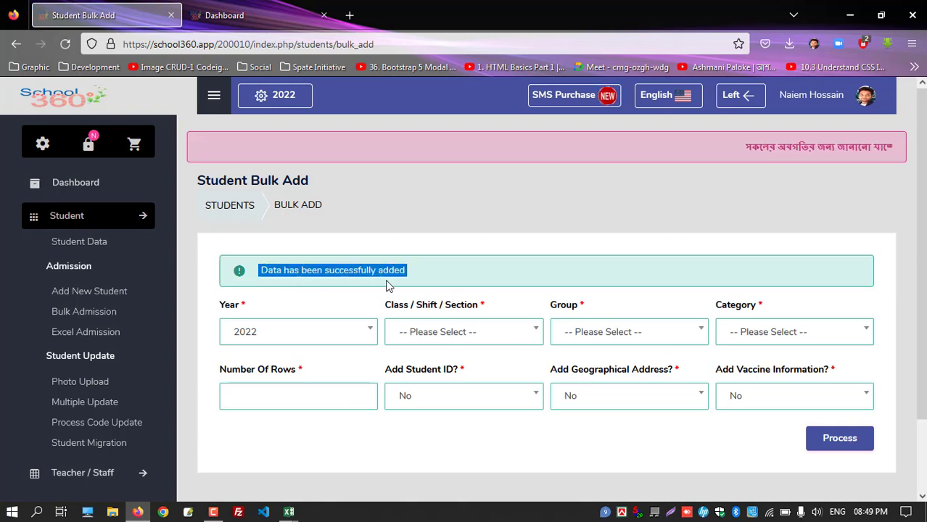
left_click(89, 336)
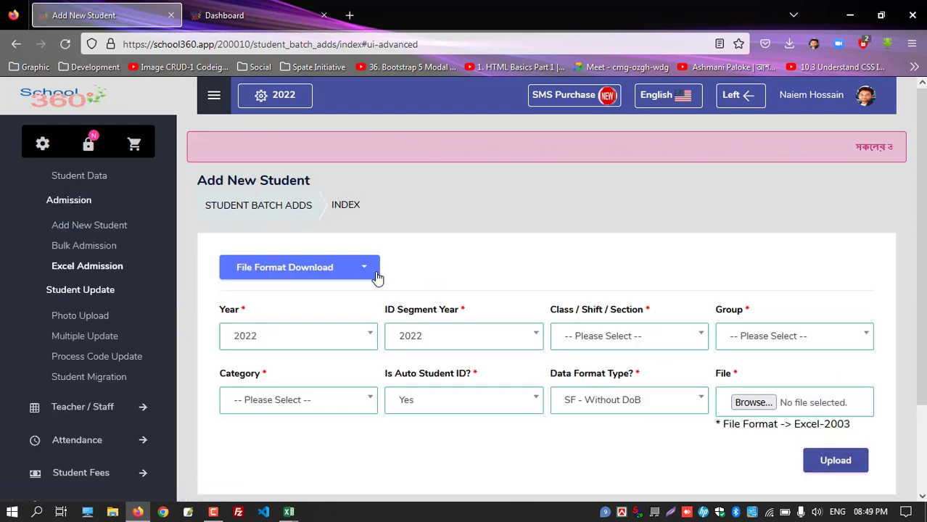
View and close the File Format Download list, then switch to the student template in Excel
left_click(363, 268)
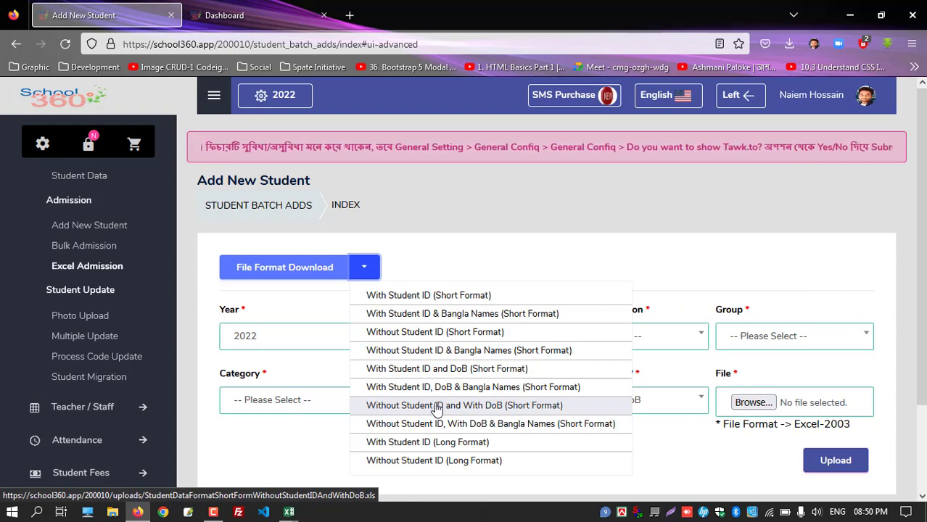
left_click(460, 257)
mouse_move(288, 512)
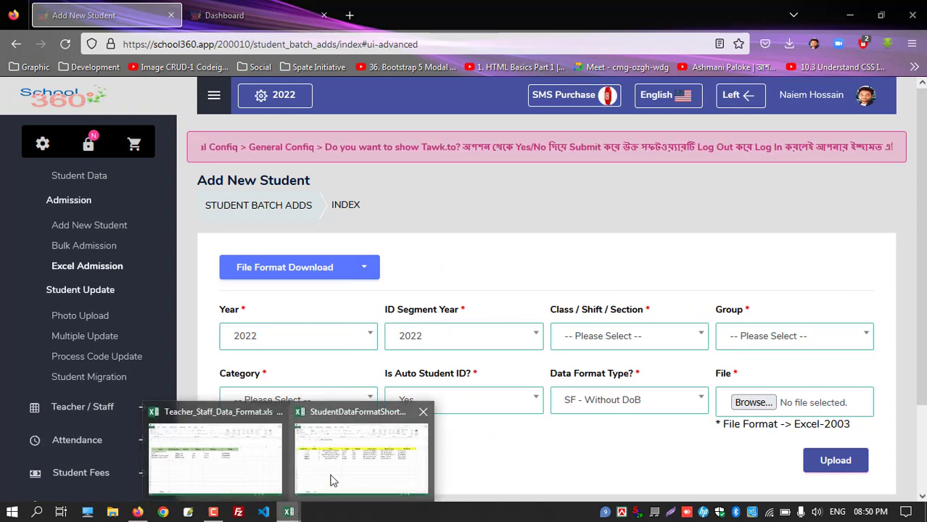
left_click(332, 480)
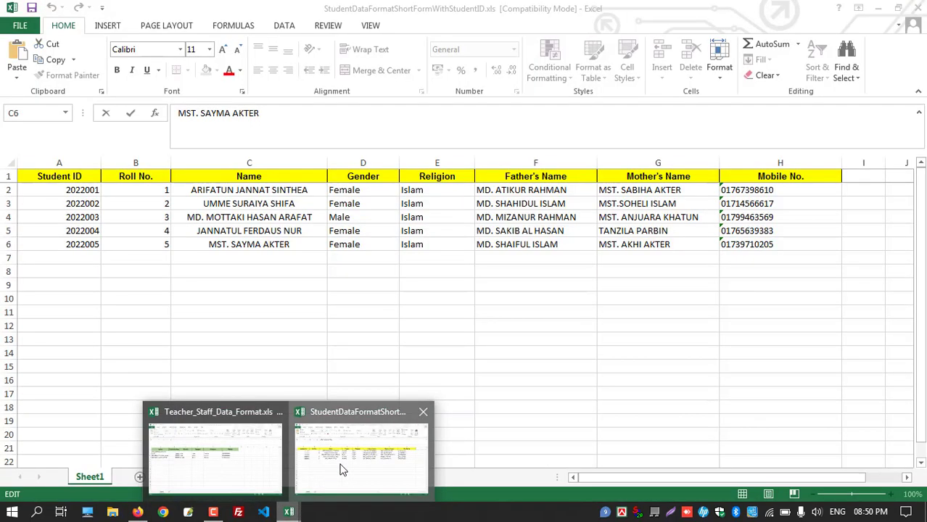
Delete row 6 (student 2022005) and save StudentDataFormatShortFormWithStudentID.xls in .xls format
left_click(6, 244)
right_click(5, 243)
left_click(45, 356)
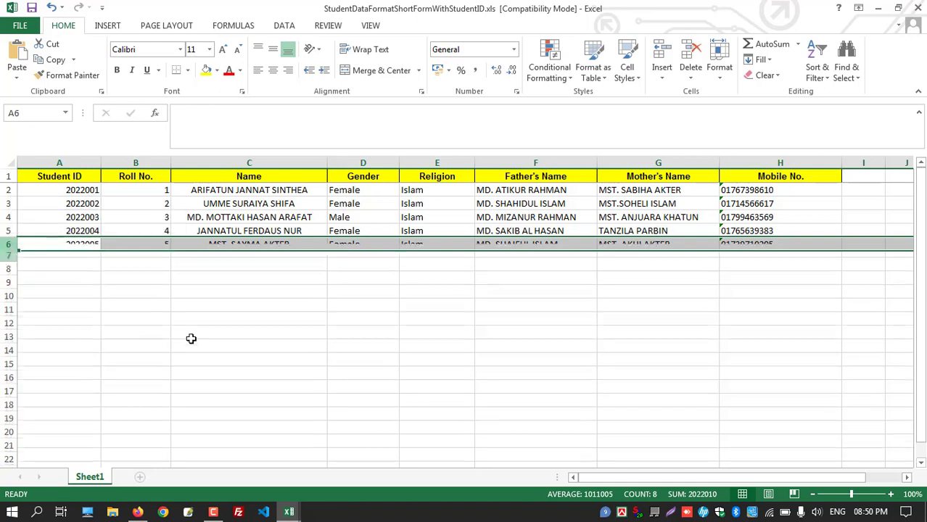
left_click(191, 339)
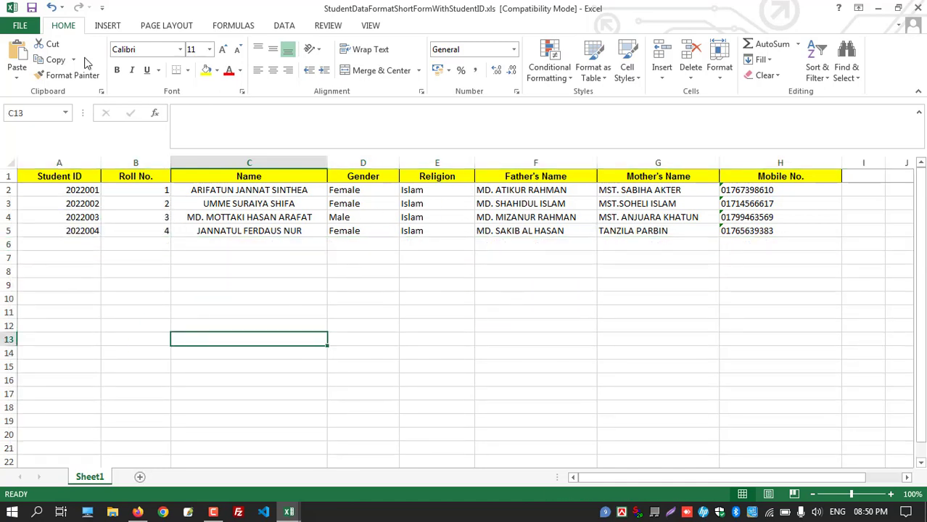
left_click(31, 8)
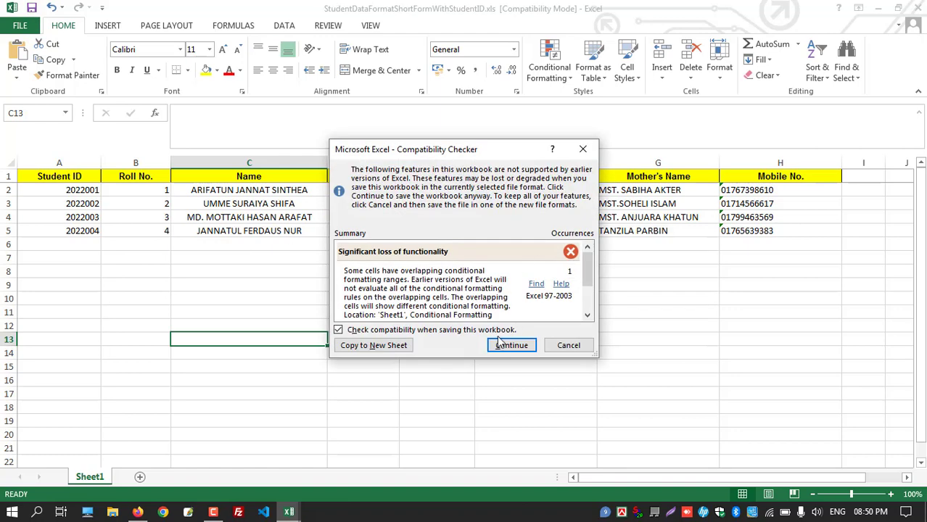
left_click(501, 346)
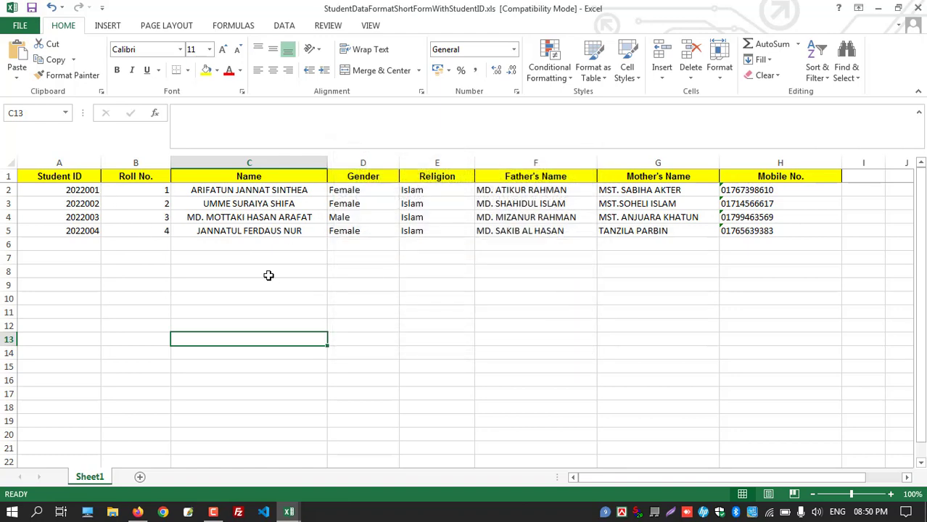
left_click(138, 512)
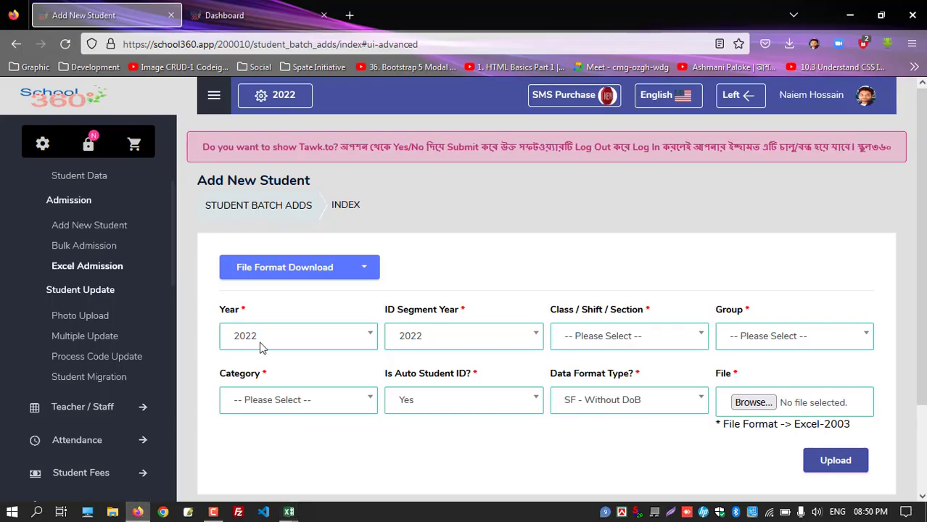
Choose class PLAY-Day-A, group N/A and category General on the Excel admission form
scroll(453, 339, "down", 2)
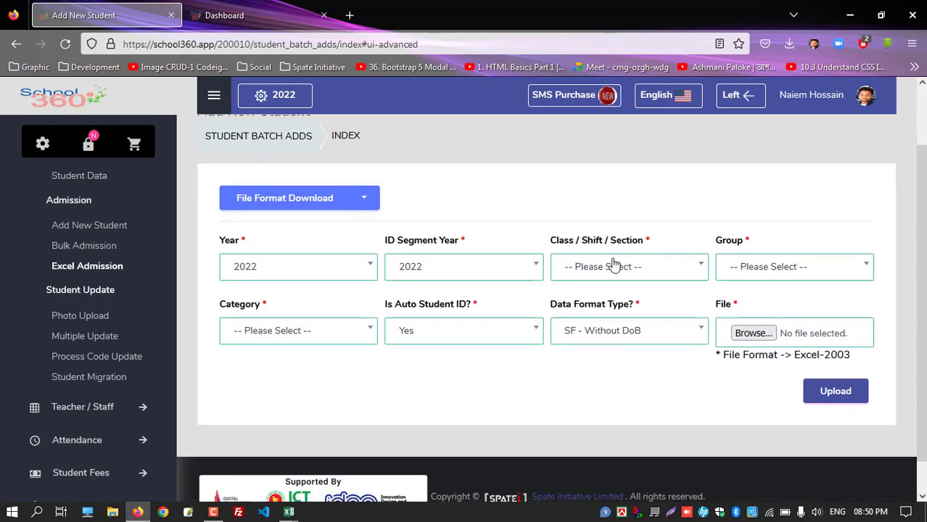
left_click(629, 266)
left_click(629, 341)
left_click(795, 266)
left_click(795, 416)
left_click(298, 330)
left_click(263, 416)
Keep the SF - Without DoB data format and start choosing the spreadsheet file
scroll(459, 372, "down", 1)
left_click(584, 294)
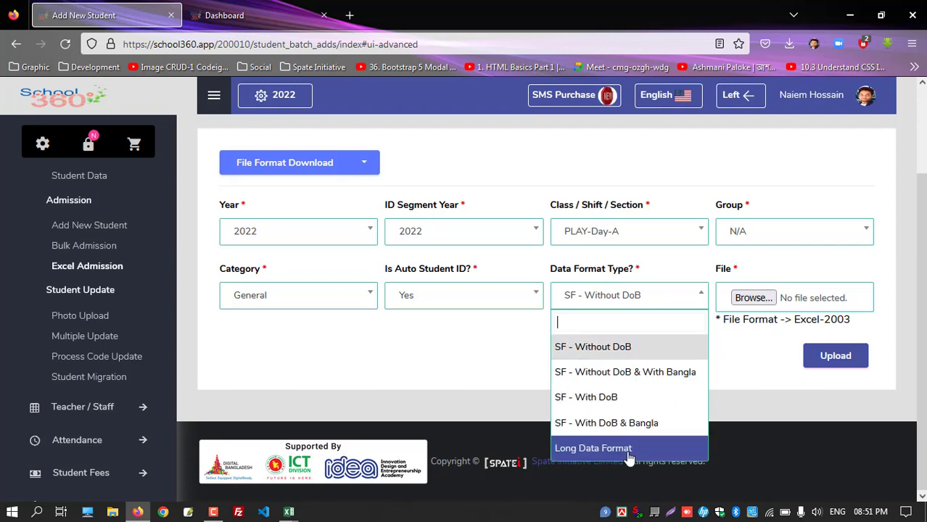
left_click(599, 346)
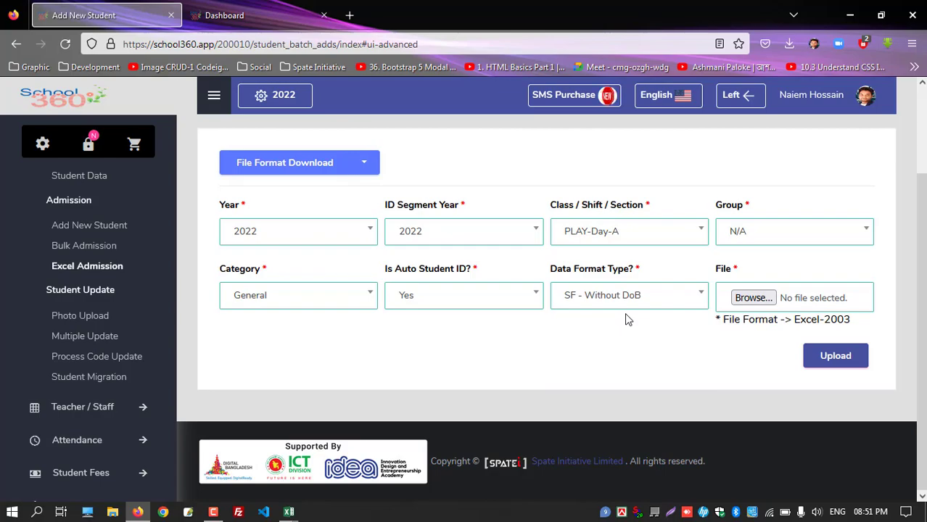
left_click(752, 297)
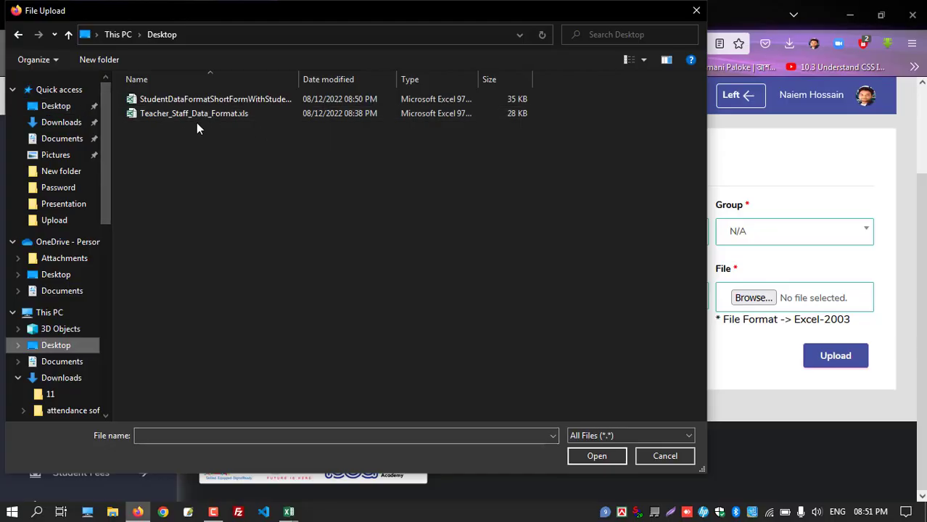
Attach StudentDataFormatShortFormWithStudentID.xls to the form and upload it
left_click(196, 101)
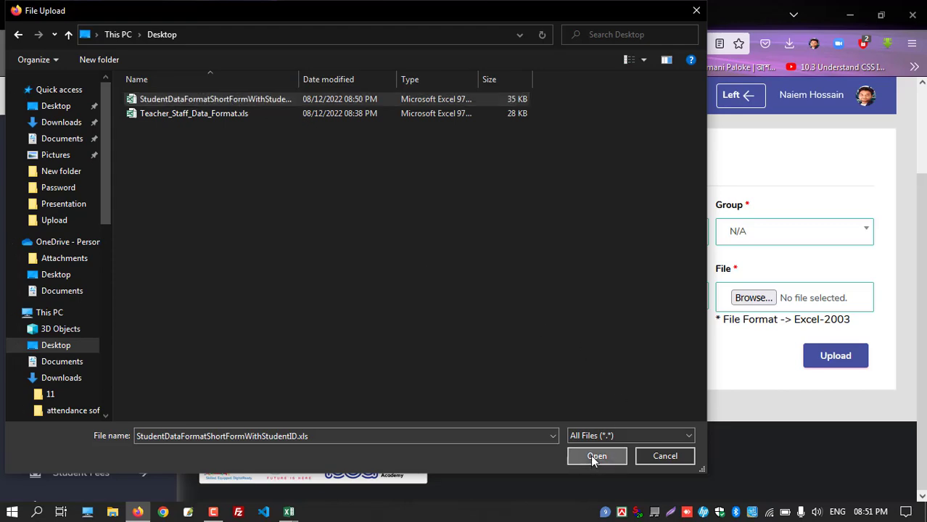
left_click(596, 456)
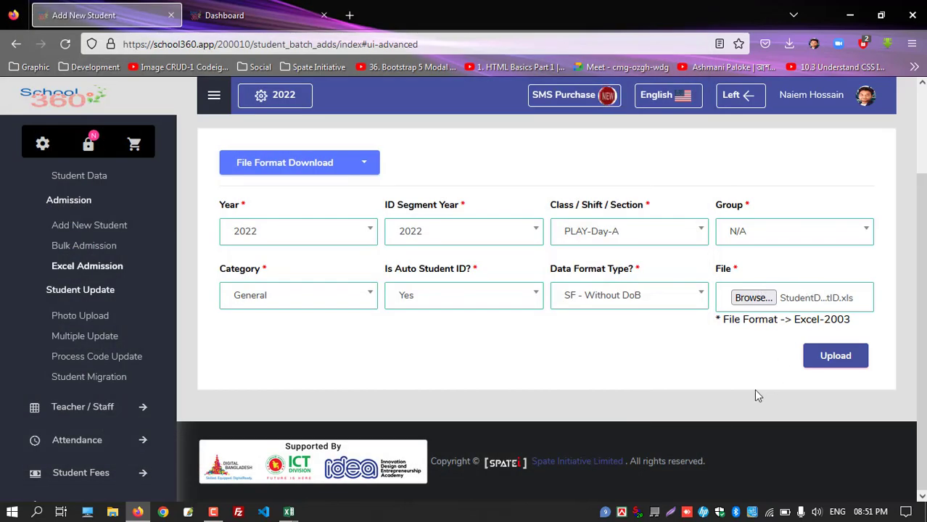
left_click(836, 355)
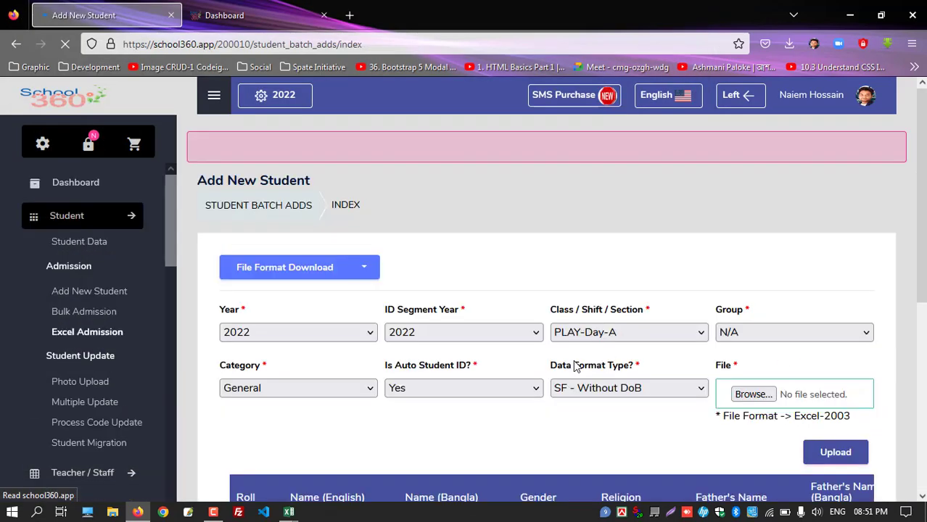
Scroll through the loaded student rows to review the uploaded data
scroll(408, 283, "down", 4)
left_click_drag(401, 398, 552, 399)
scroll(589, 393, "down", 1)
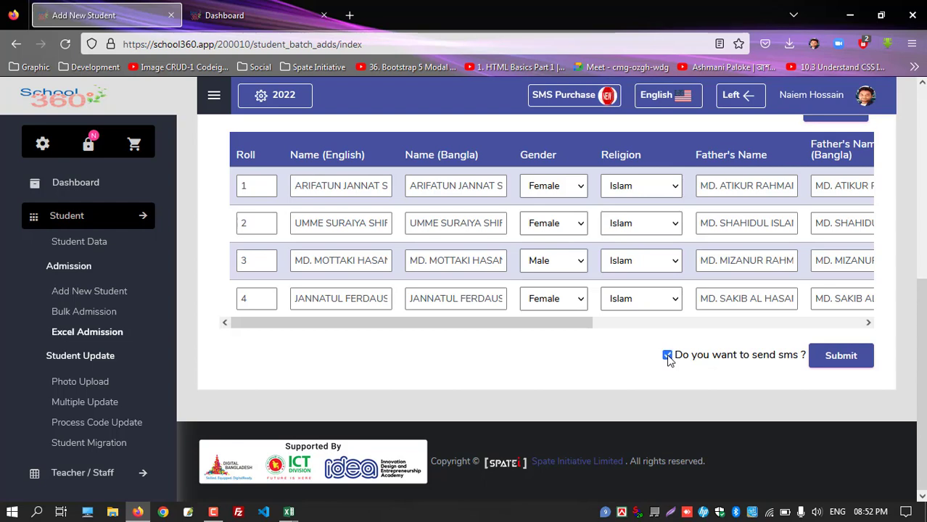
left_click(845, 364)
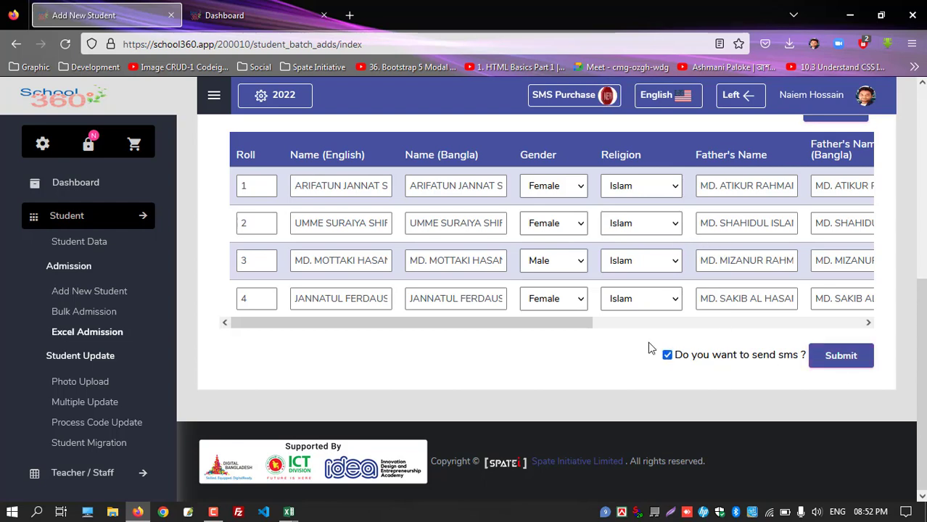
left_click_drag(569, 325, 905, 324)
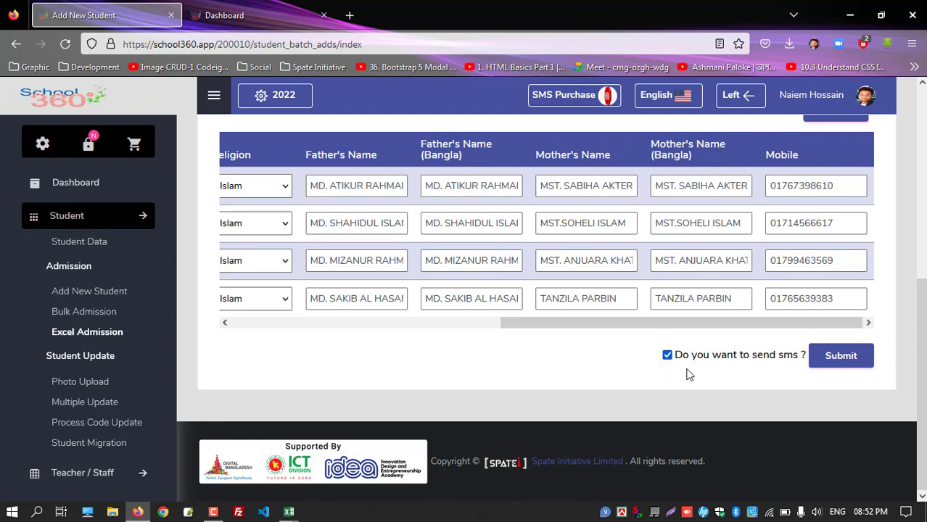
Admit the four uploaded students with SMS sending turned off, highlighting the success message
left_click(668, 355)
left_click(838, 361)
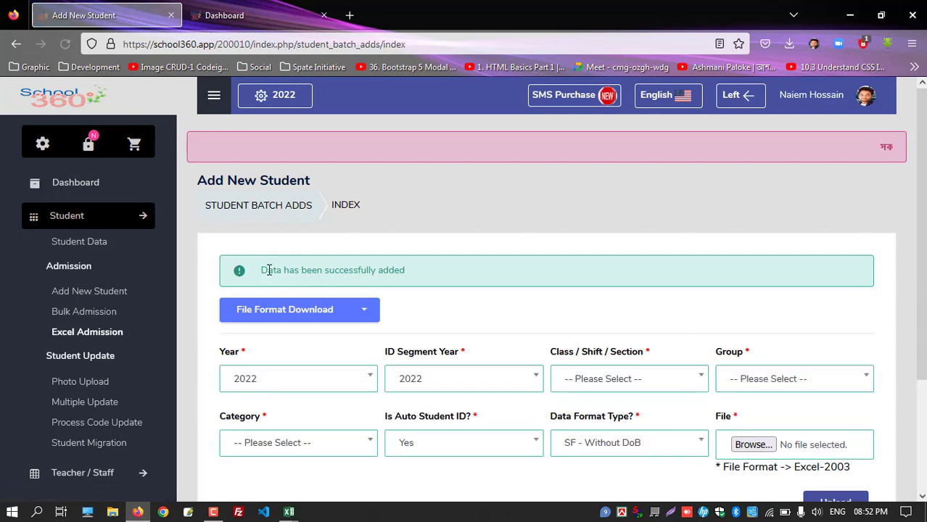
left_click_drag(268, 270, 450, 275)
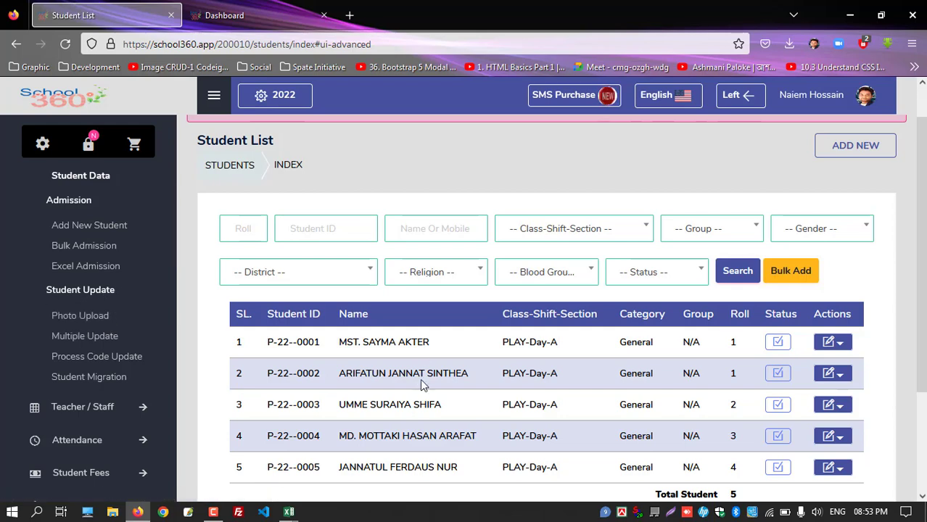
Load the Student Photo upload list for class PLAY-Day-A with group N/A
left_click(80, 317)
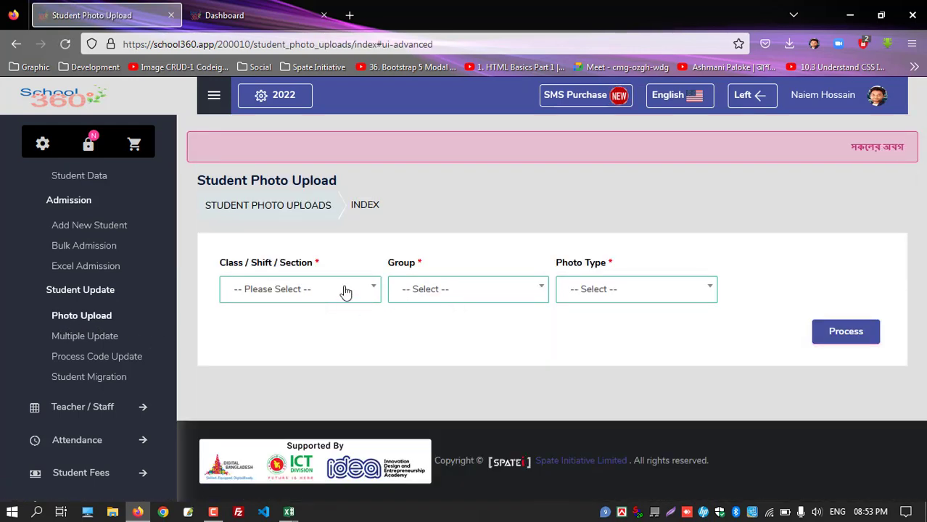
left_click(345, 292)
left_click(291, 370)
left_click(447, 291)
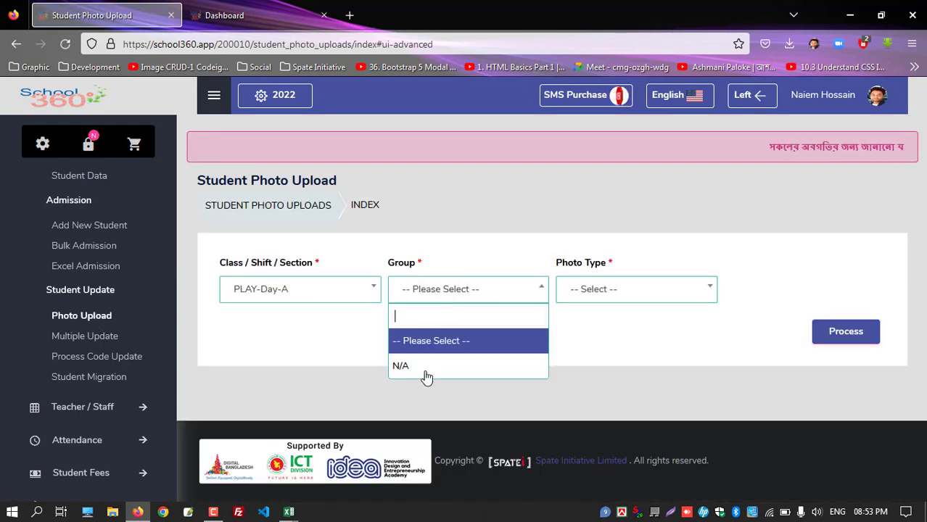
left_click(427, 372)
left_click(593, 293)
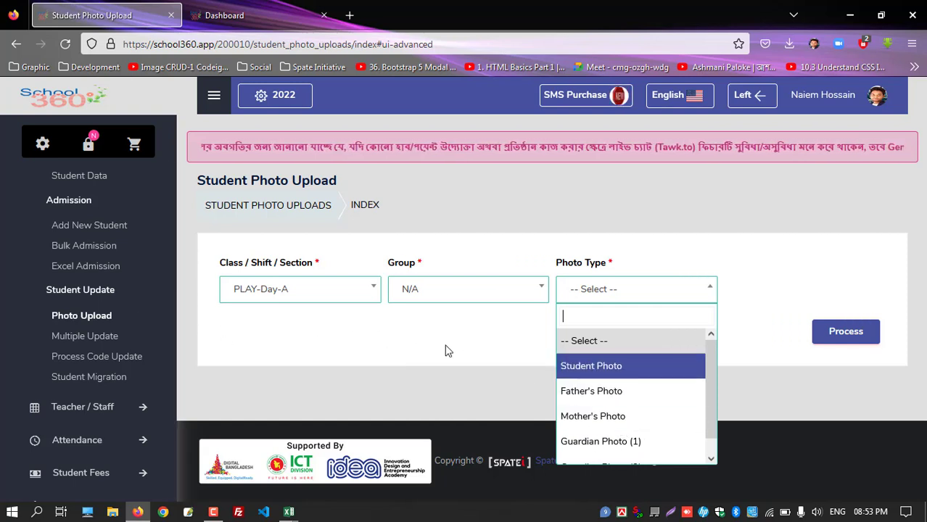
left_click(595, 370)
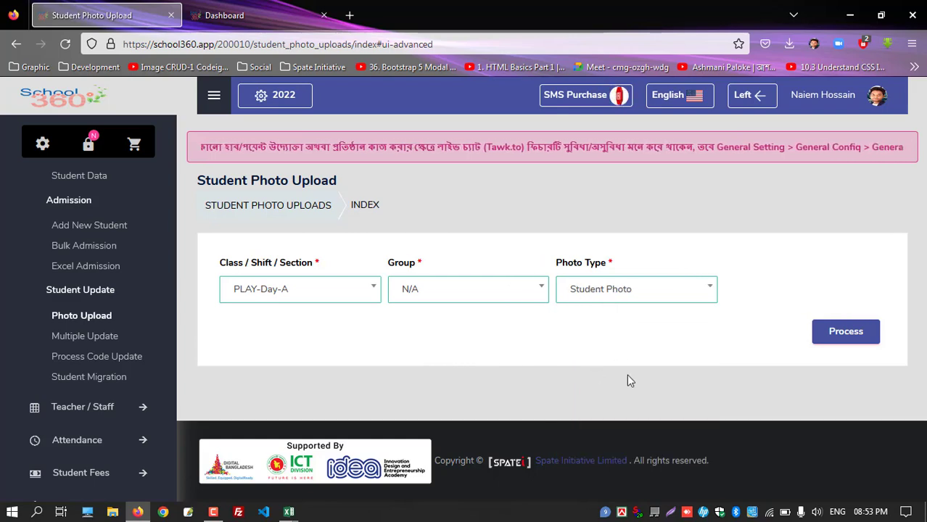
left_click(844, 334)
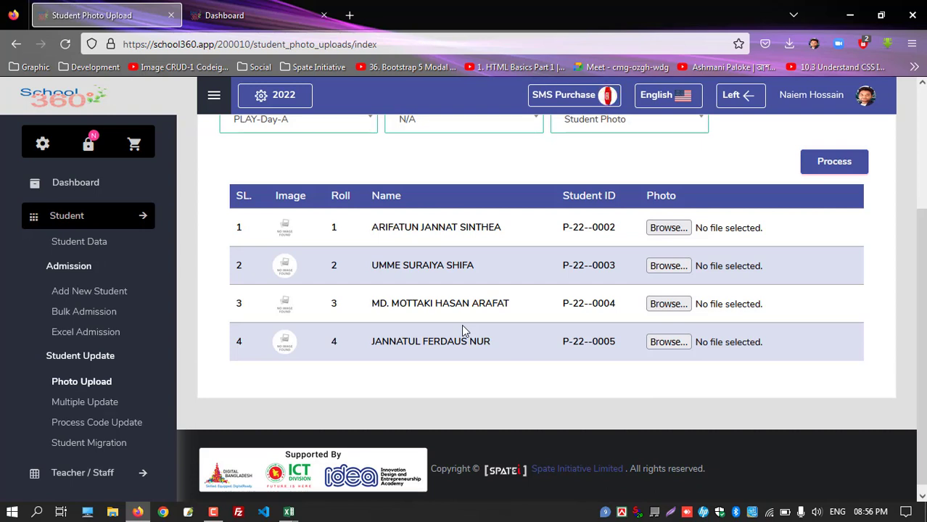
Attach a jpg photo from the Desktop photo folder to each of the four students
left_click(668, 229)
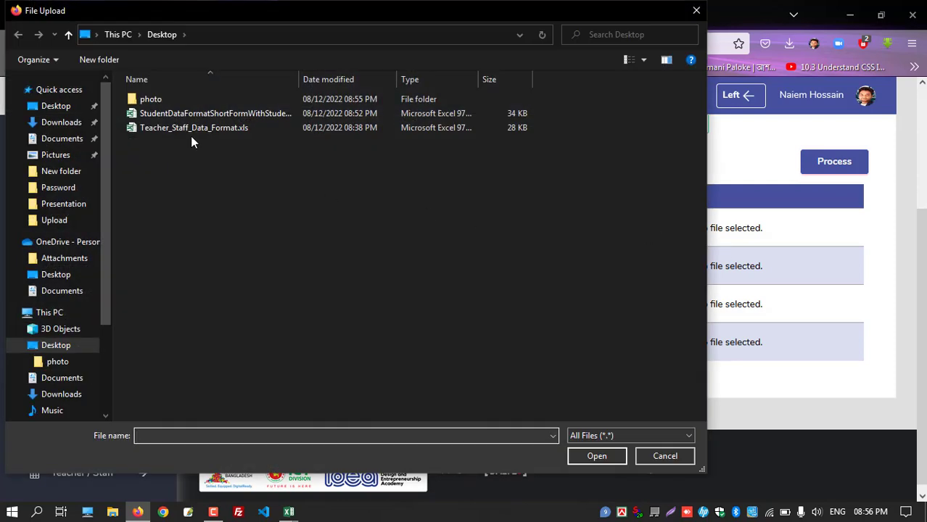
double_click(179, 101)
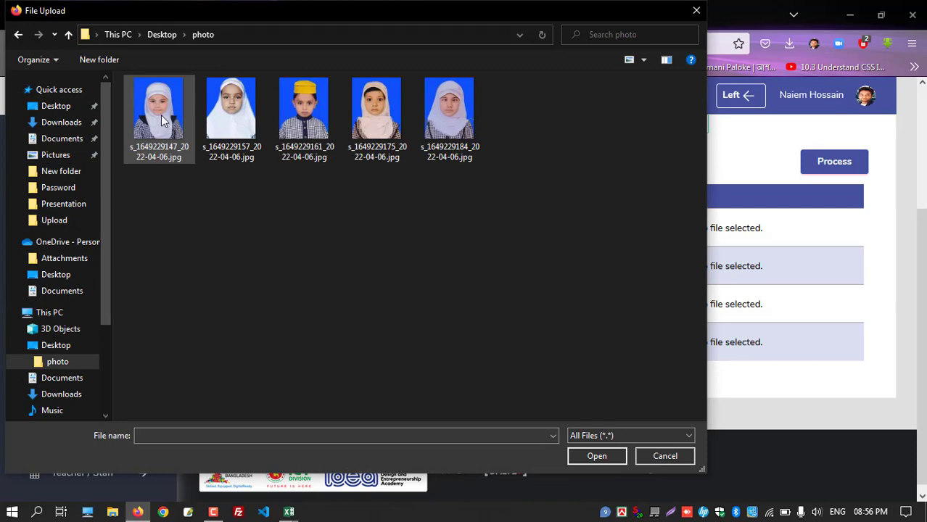
double_click(152, 115)
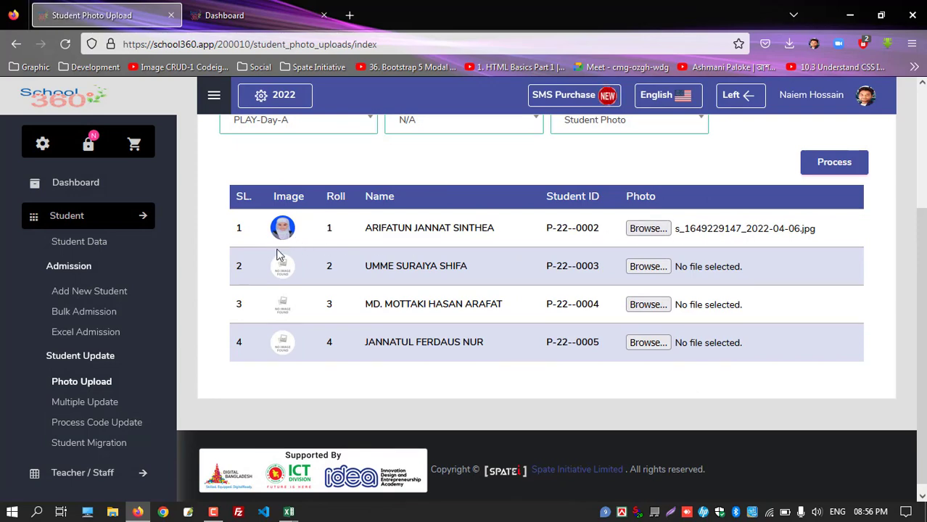
left_click(648, 267)
double_click(234, 109)
left_click(648, 304)
double_click(311, 109)
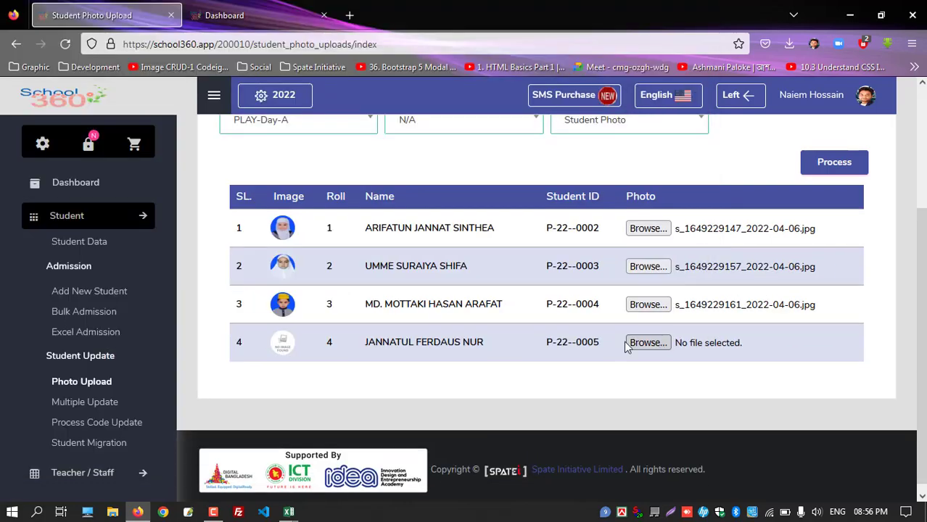
left_click(628, 344)
double_click(376, 231)
Highlight the Student ID column, noting the first student's ID P-22--0002
scroll(385, 279, "up", 2)
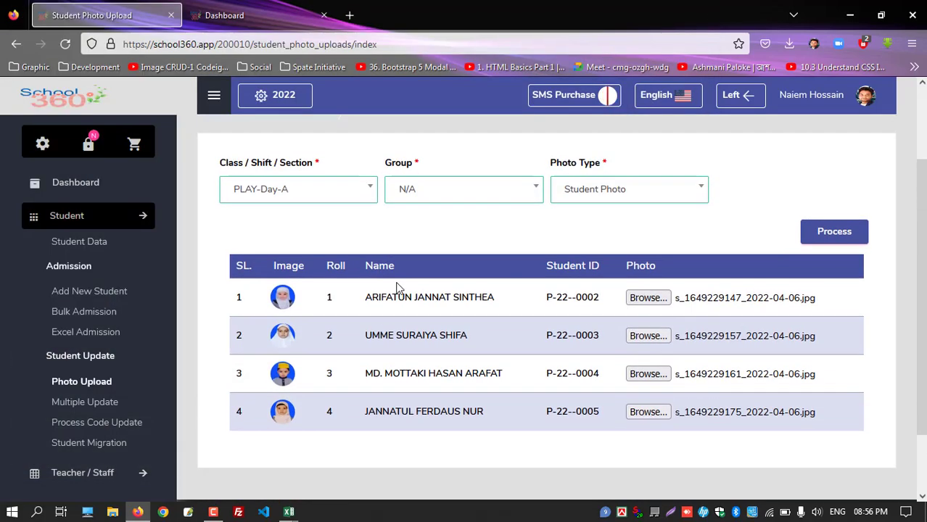
left_click_drag(548, 271, 590, 269)
left_click_drag(544, 300, 602, 298)
left_click(577, 300)
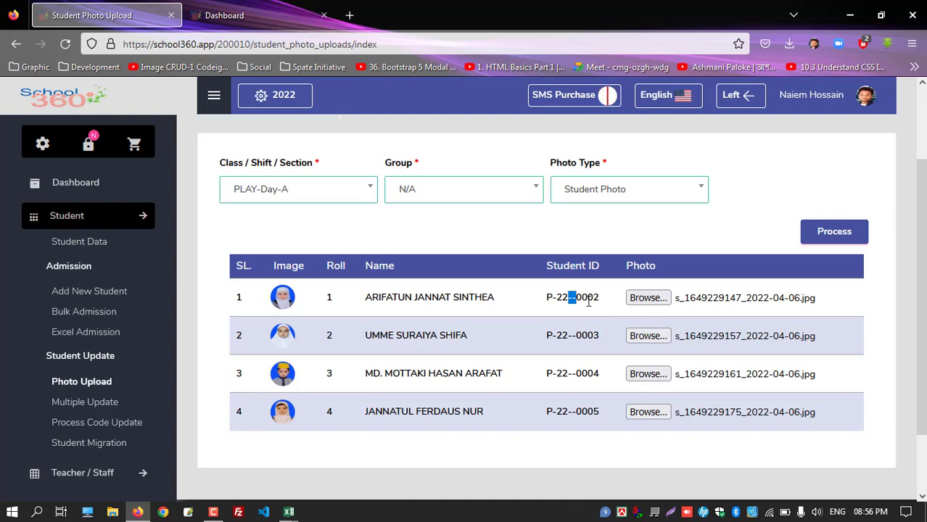
scroll(109, 321, "down", 2)
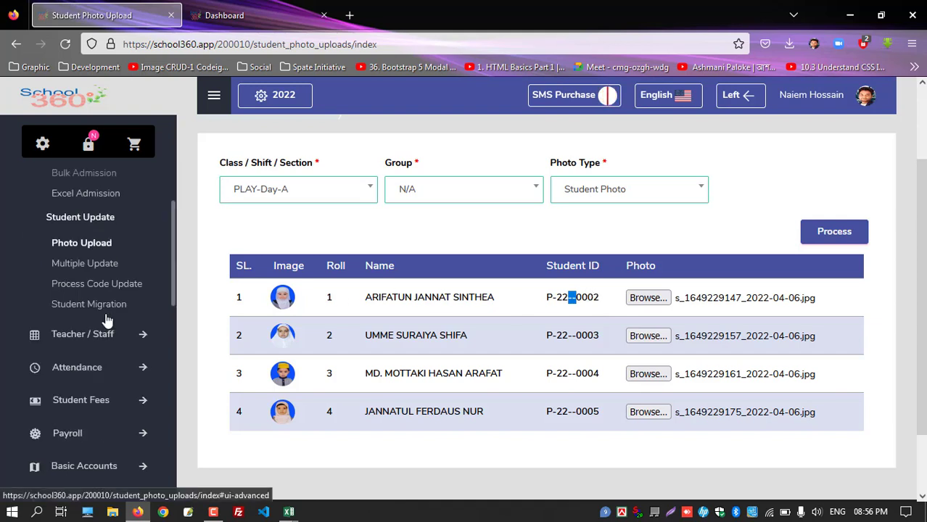
Open Multiple Student Update and point out the list of updatable columns
left_click(94, 270)
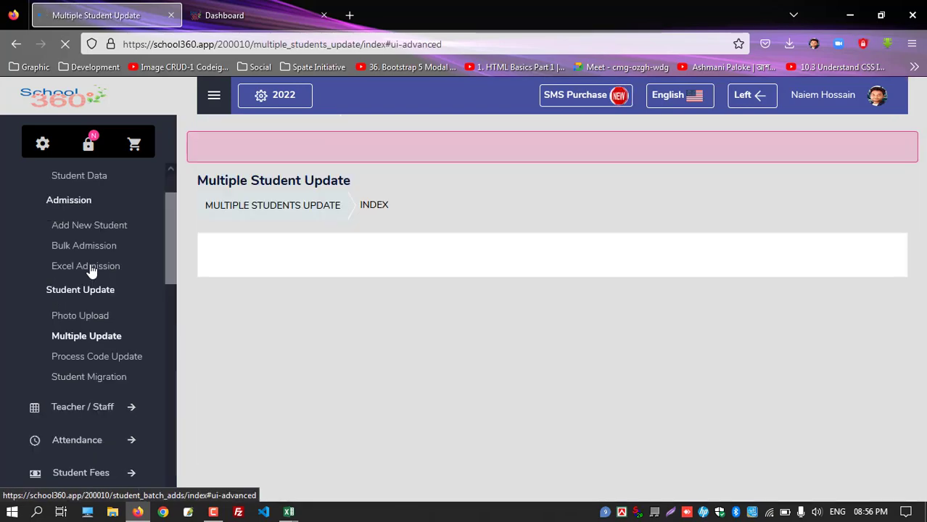
scroll(438, 297, "down", 2)
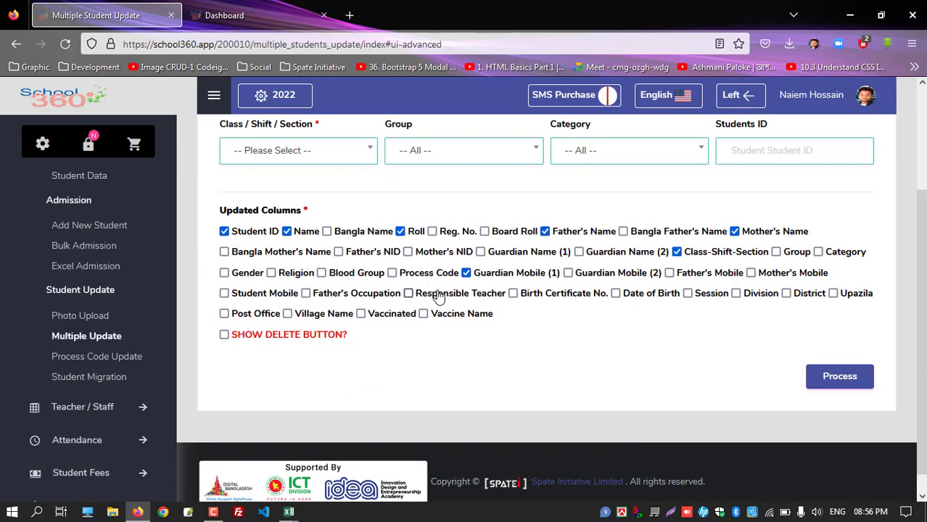
left_click_drag(218, 211, 311, 215)
left_click(338, 216)
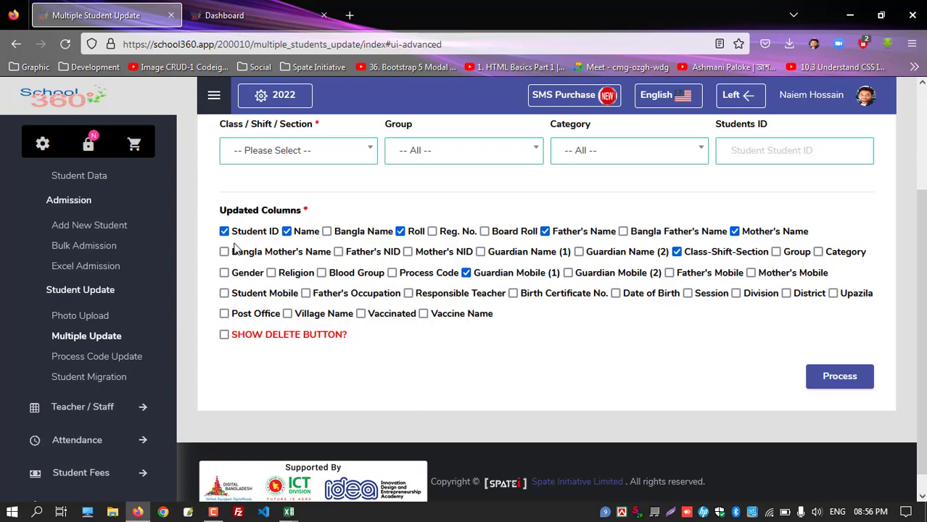
left_click_drag(220, 230, 541, 329)
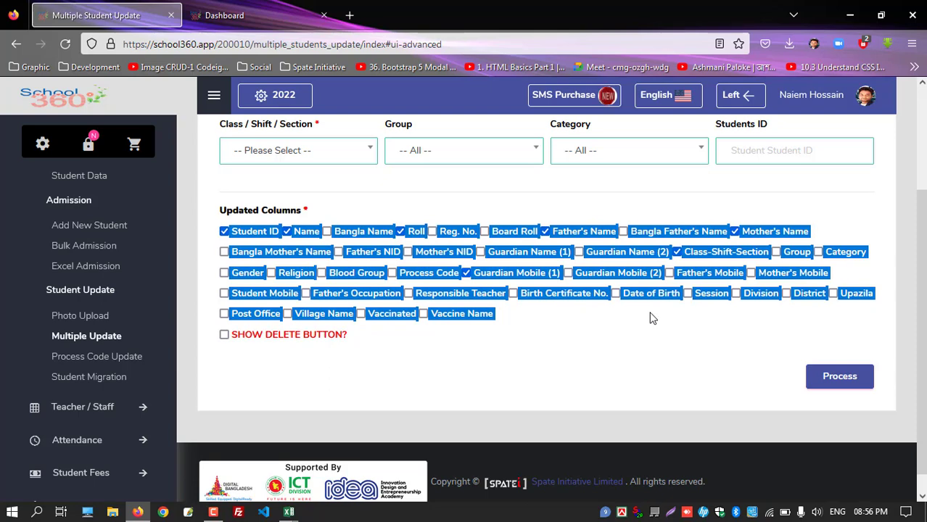
left_click(562, 320)
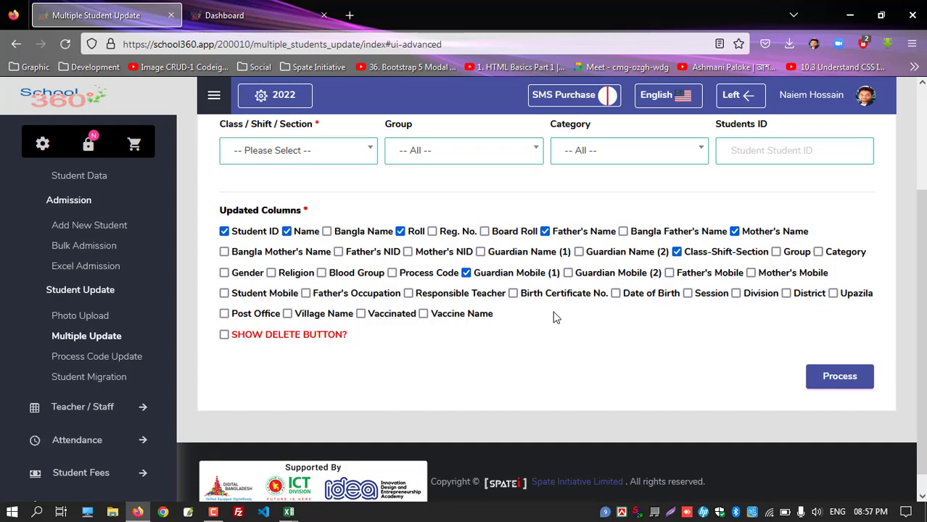
Select class PLAY-Day-A and process it to load its students for editing
left_click(309, 151)
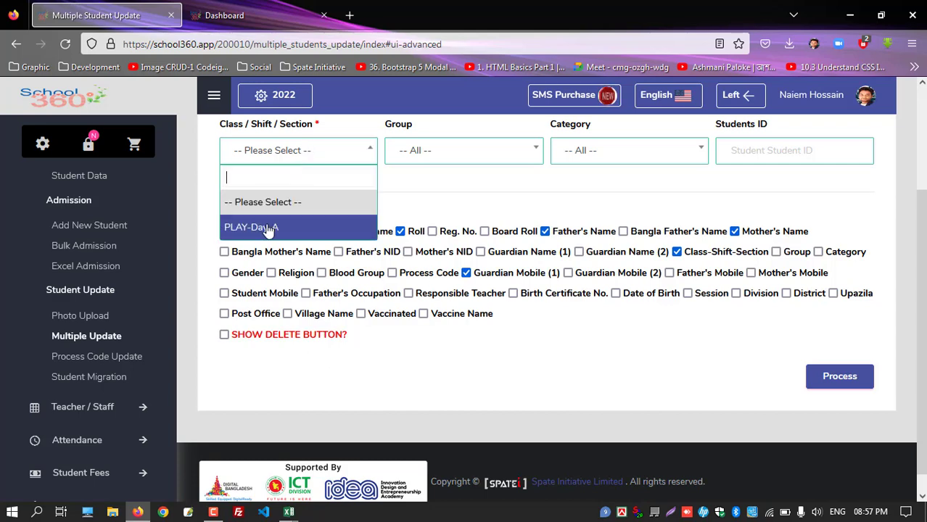
left_click(266, 229)
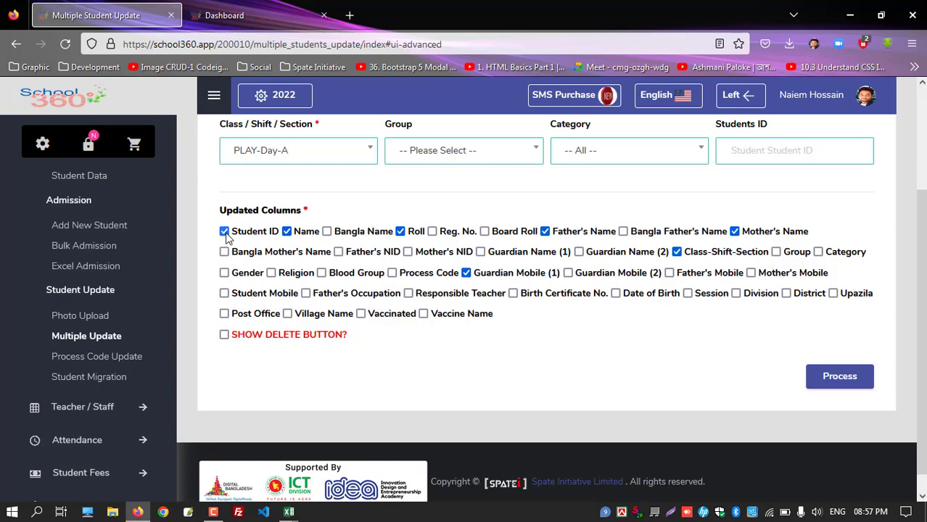
left_click(842, 378)
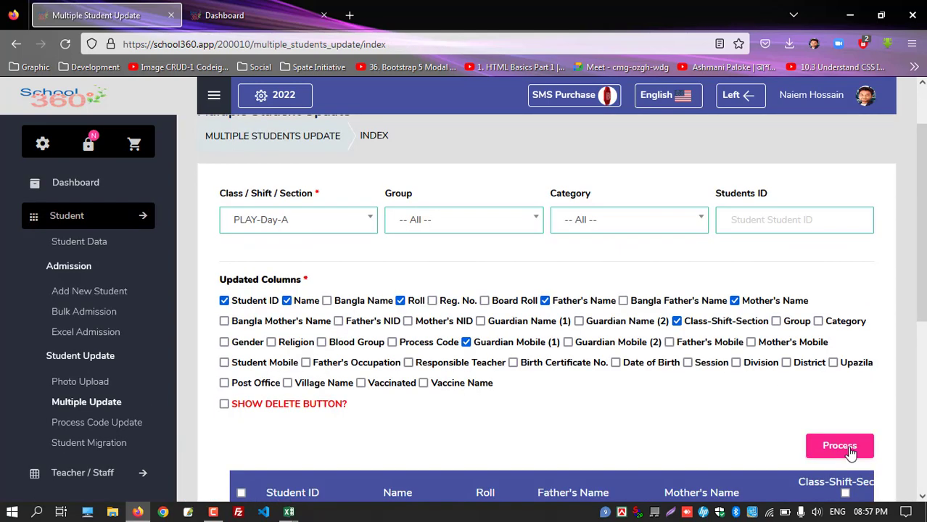
left_click(842, 447)
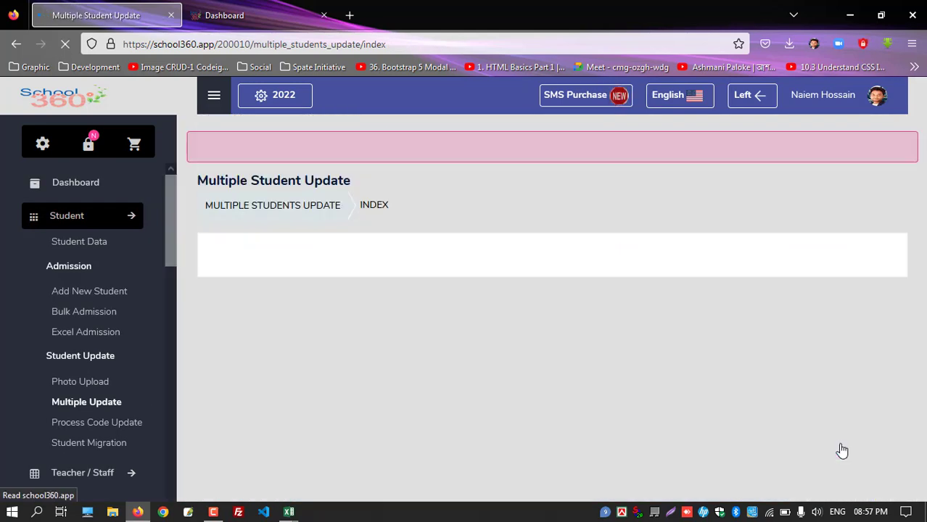
Replace the first student's ID with 2022001 and copy the new value
scroll(484, 363, "down", 2)
scroll(485, 363, "down", 3)
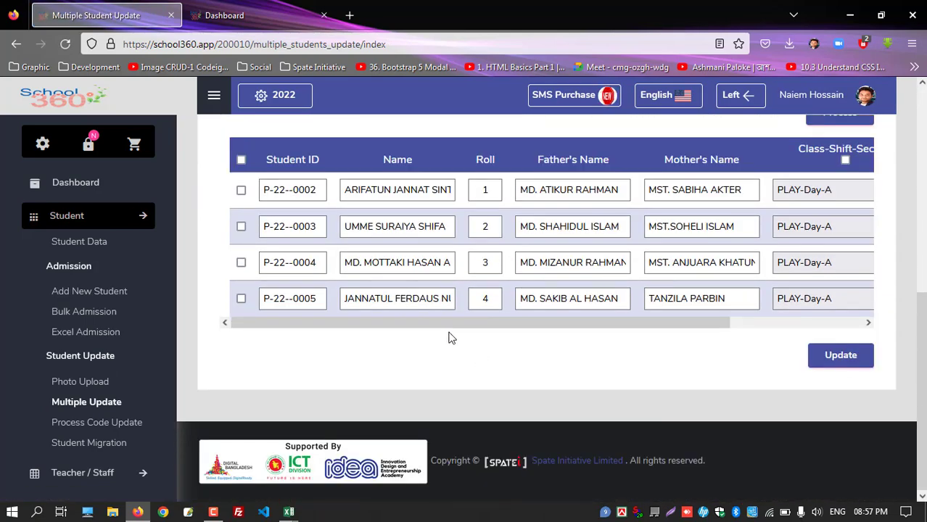
left_click(324, 190)
left_click_drag(324, 190, 258, 191)
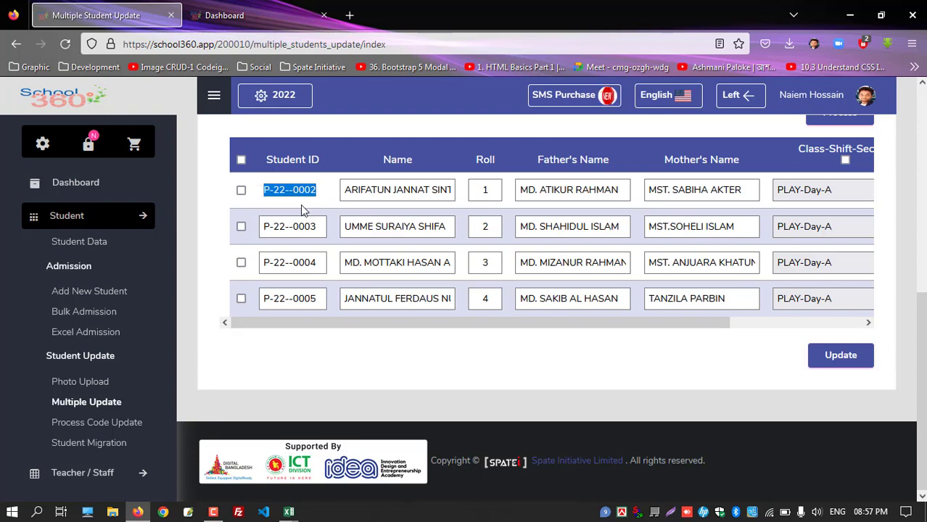
type("1")
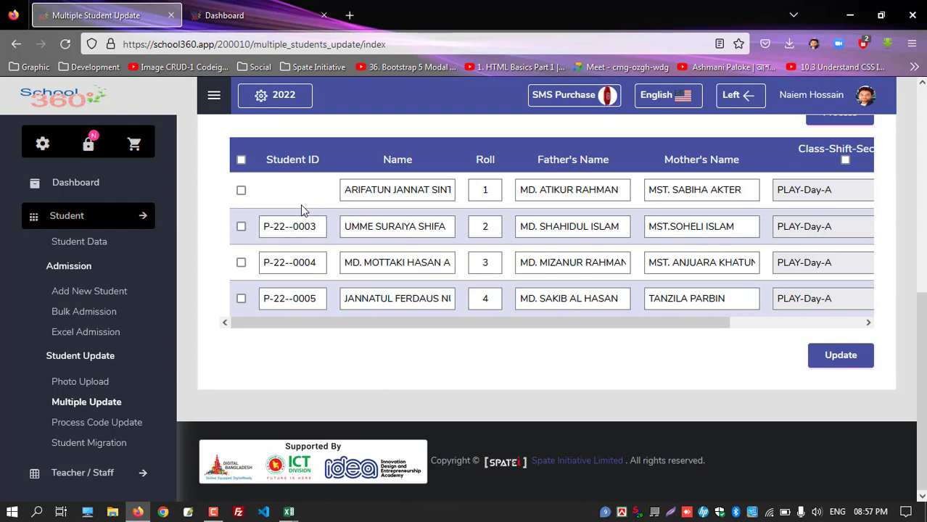
type("22001")
double_click(306, 190)
key("ctrl+c")
Set the second, third and fourth students' IDs to 2022002, 2022003 and 2022004
double_click(291, 227)
key("ctrl+v")
key("BackSpace")
type("2")
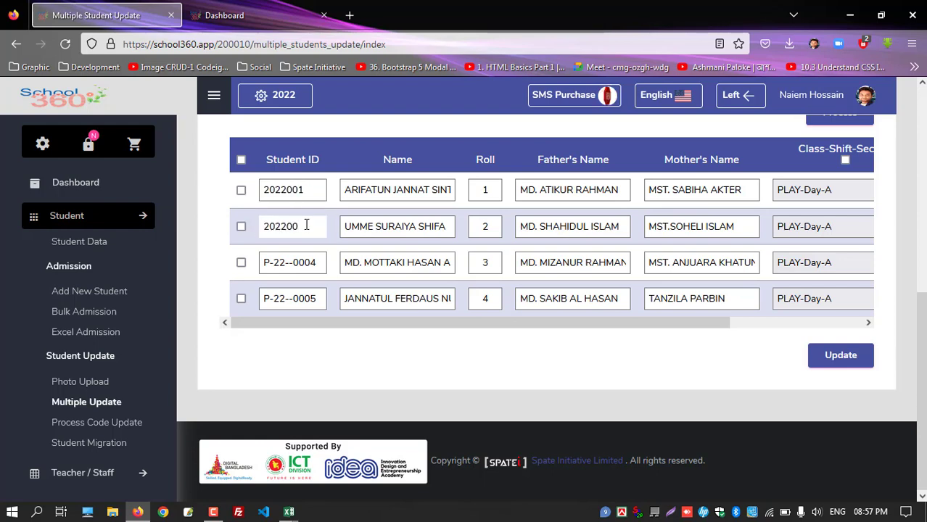
double_click(268, 263)
key("ctrl+v")
key("BackSpace")
type("3")
left_click_drag(320, 299, 254, 298)
key("ctrl+v")
key("BackSpace")
type("4")
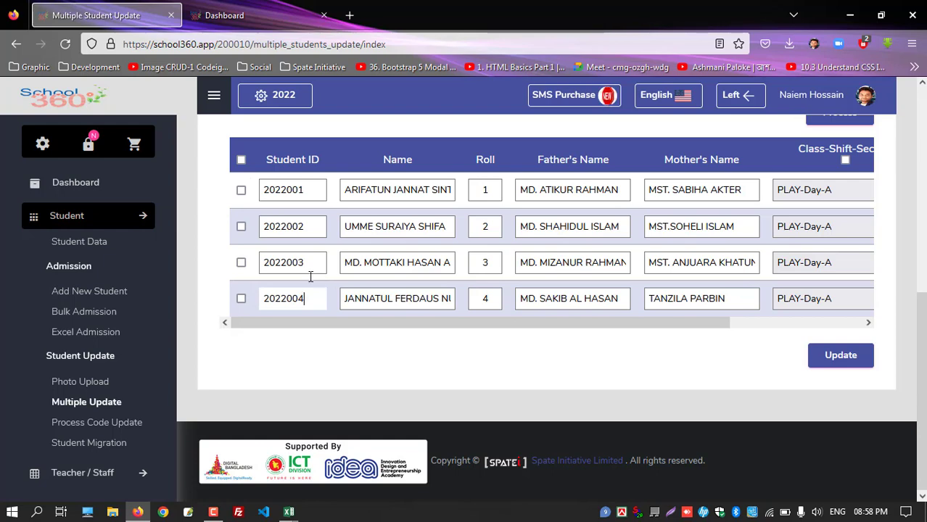
Select all four students and save the updated IDs, confirming the prompt
left_click(245, 163)
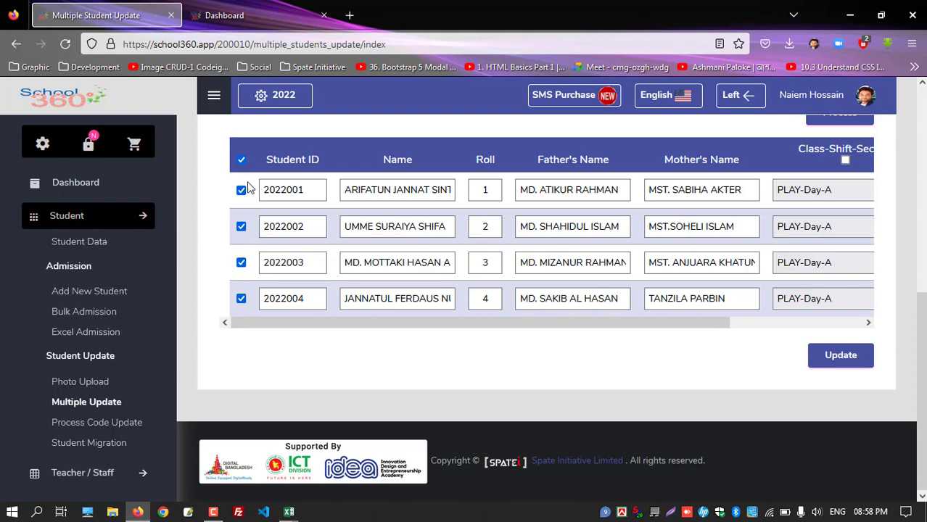
left_click(840, 354)
left_click(818, 365)
left_click(524, 313)
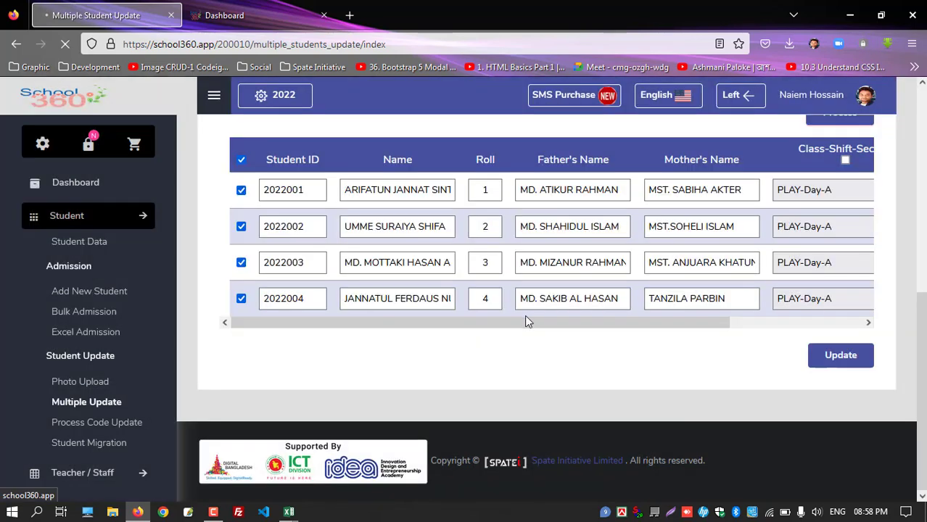